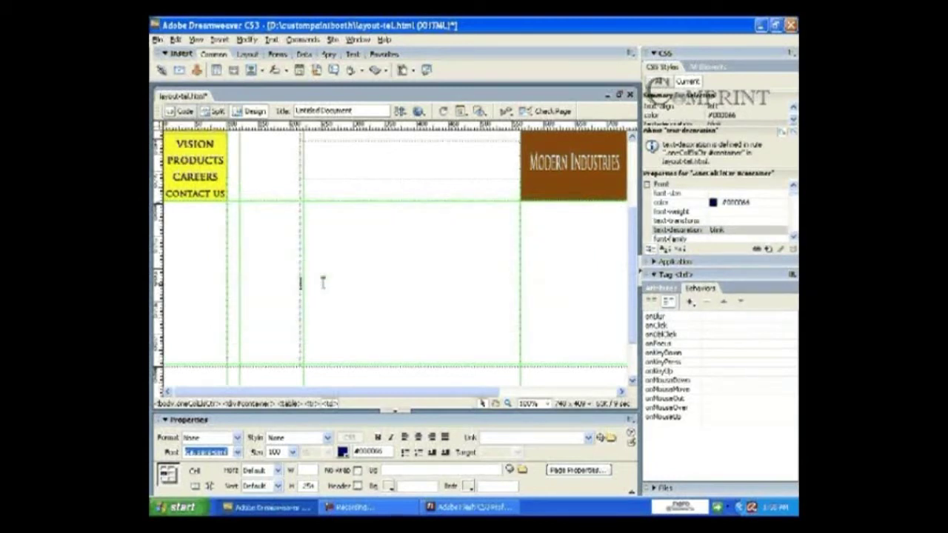
- Measure the Dreamweaver page's empty left cell at about 101 by 250 px
click(193, 231)
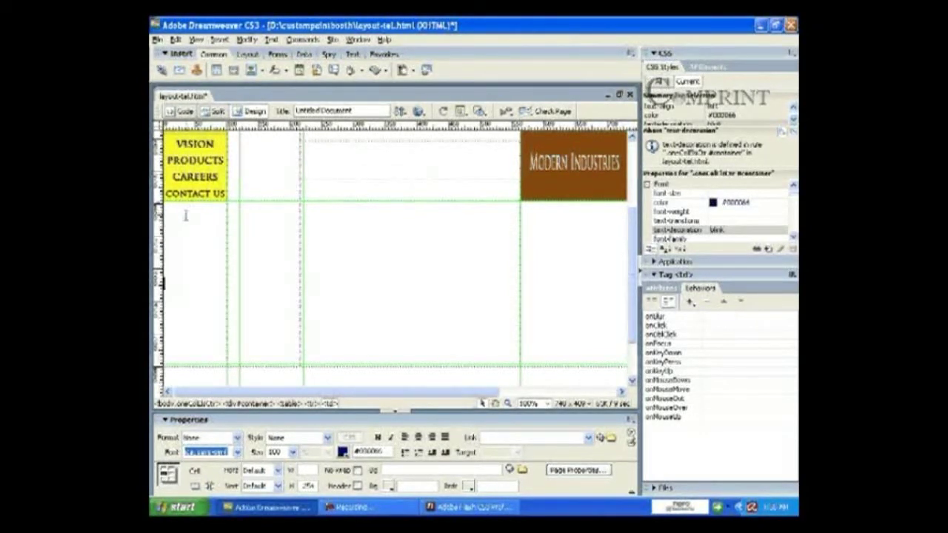
mouse_move(186, 215)
mouse_down()
mouse_move(191, 229)
mouse_move(186, 222)
mouse_up()
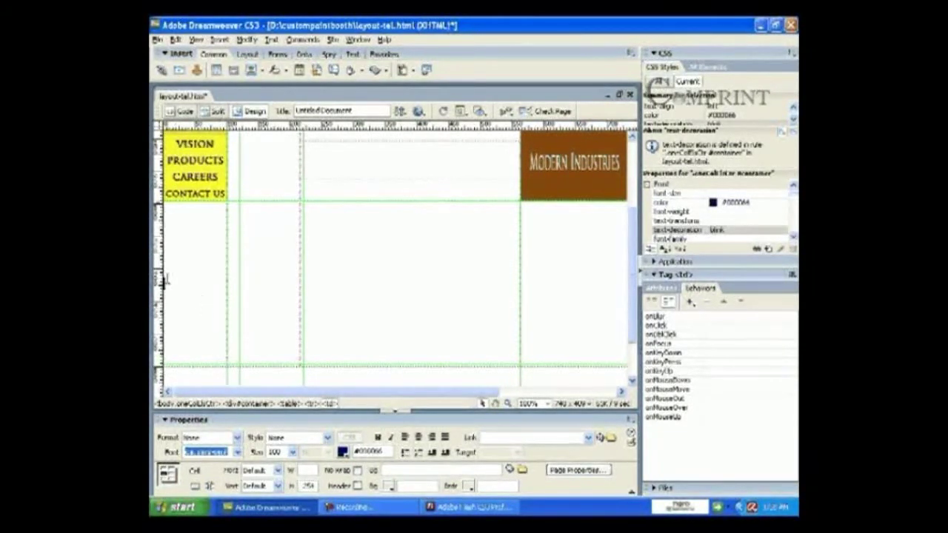
drag(164, 273, 171, 255)
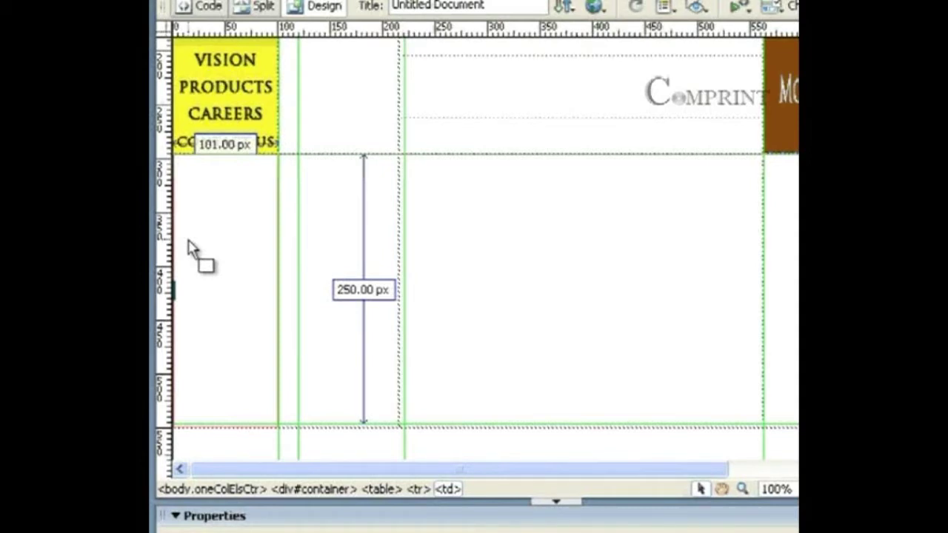
drag(191, 250, 188, 238)
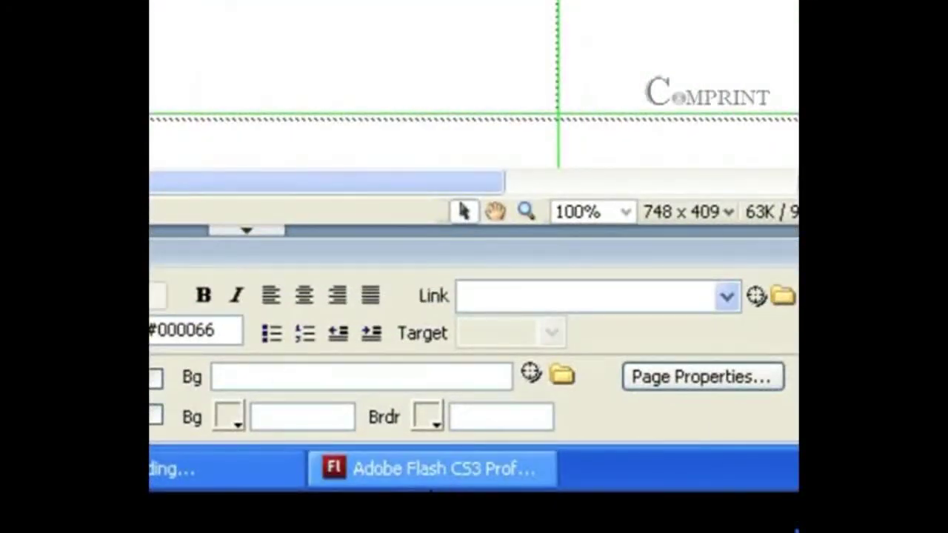
- In Flash, create a new Flash File (ActionScript 2.0) from the Start Page
click(431, 477)
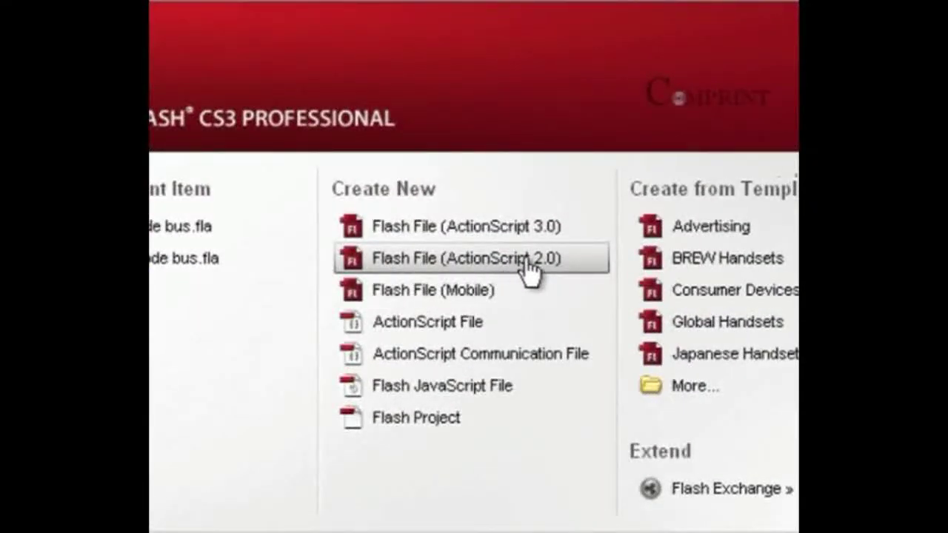
click(527, 259)
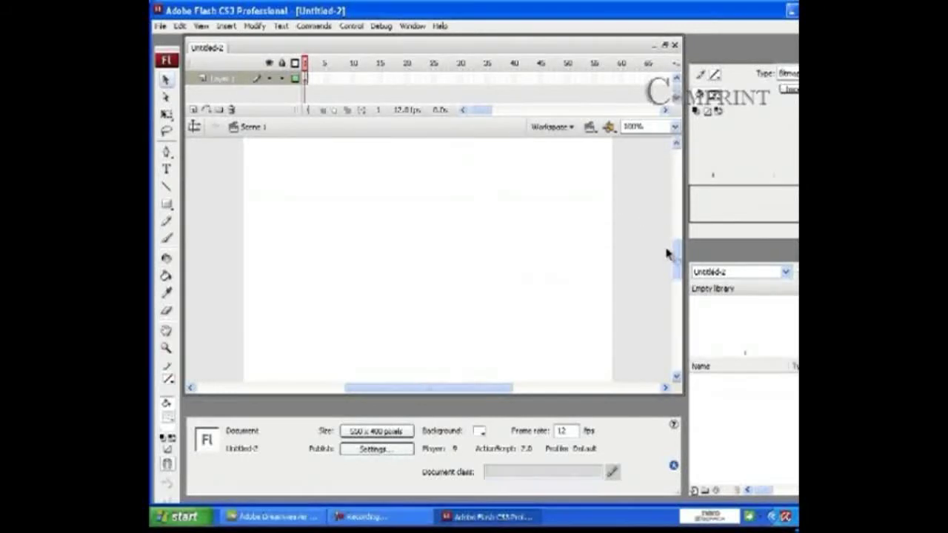
mouse_move(676, 261)
mouse_down()
mouse_move(681, 205)
mouse_move(682, 278)
mouse_move(686, 259)
mouse_up()
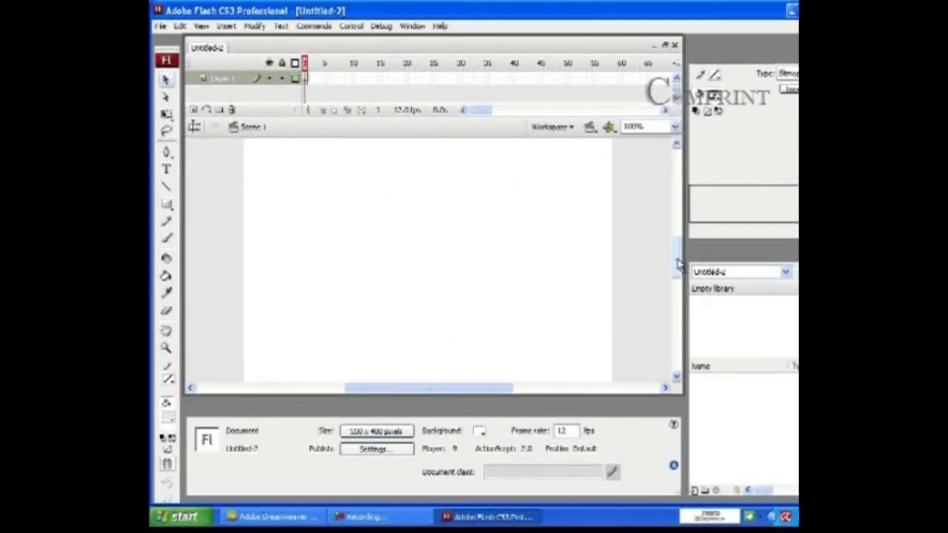
mouse_move(681, 267)
mouse_down()
mouse_move(681, 240)
mouse_move(679, 273)
mouse_move(681, 249)
mouse_move(682, 265)
mouse_up()
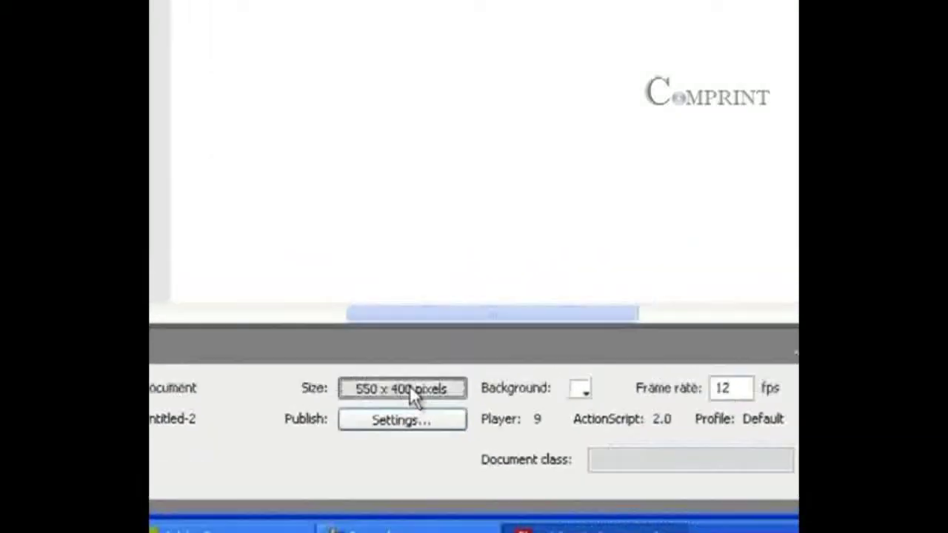
- Change the document dimensions from 550×400 to 100 px wide by 250 px high
click(452, 344)
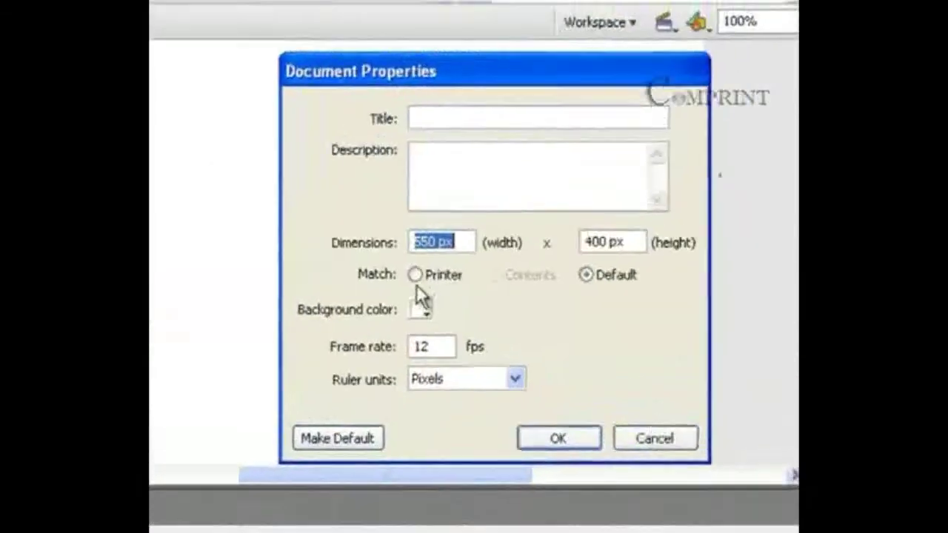
drag(418, 87, 468, 71)
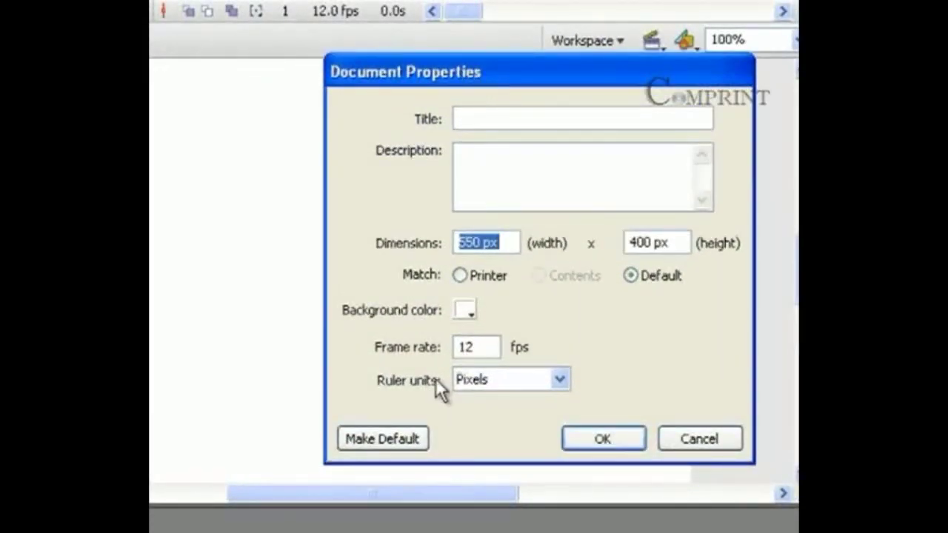
drag(482, 239, 436, 248)
drag(491, 238, 437, 250)
text(100)
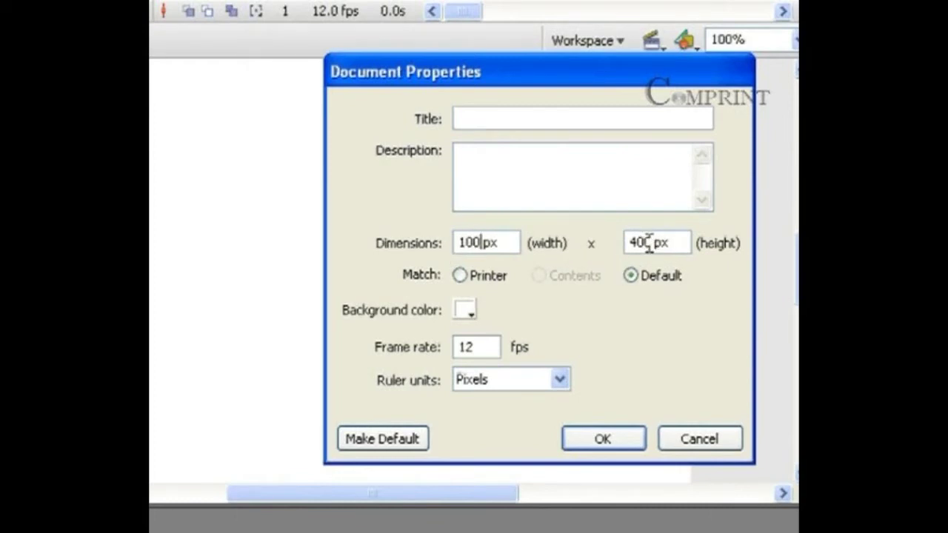
drag(649, 241, 598, 242)
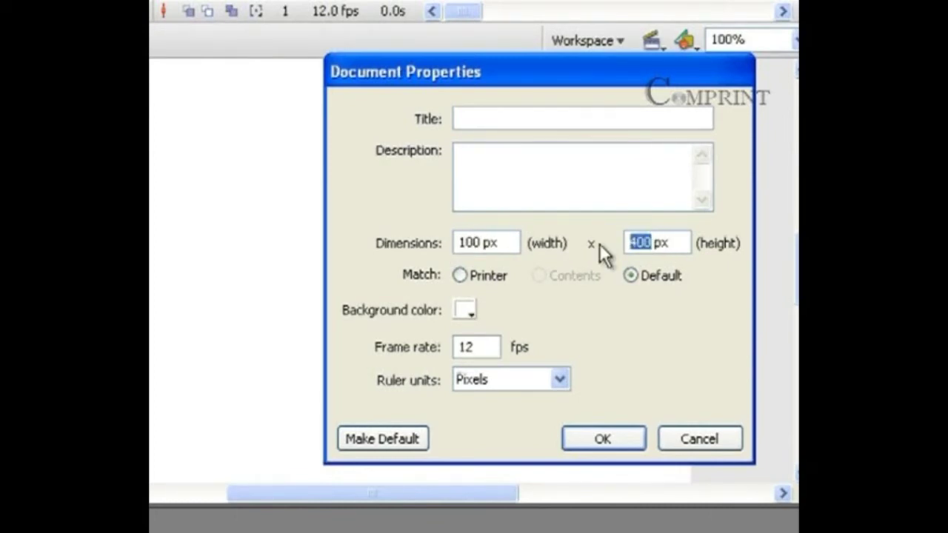
text(250)
drag(561, 74, 594, 0)
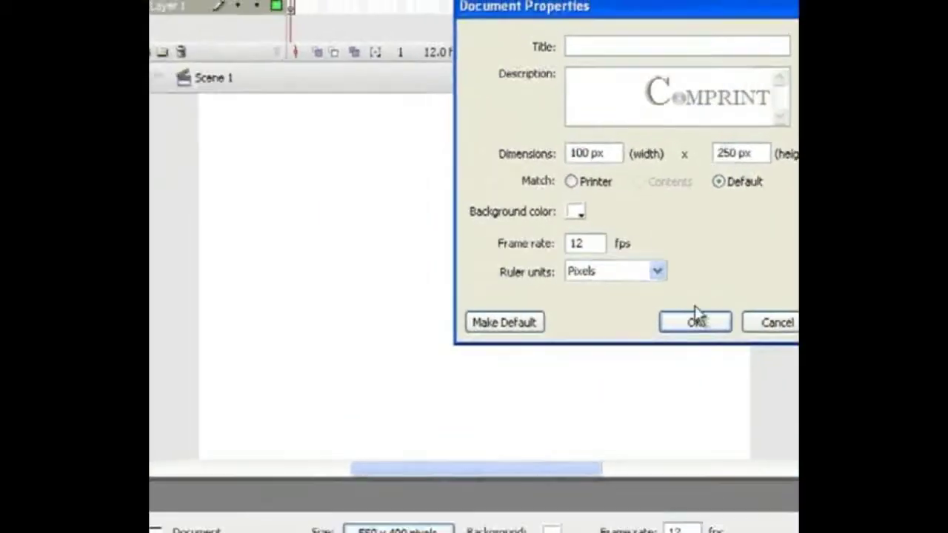
click(696, 323)
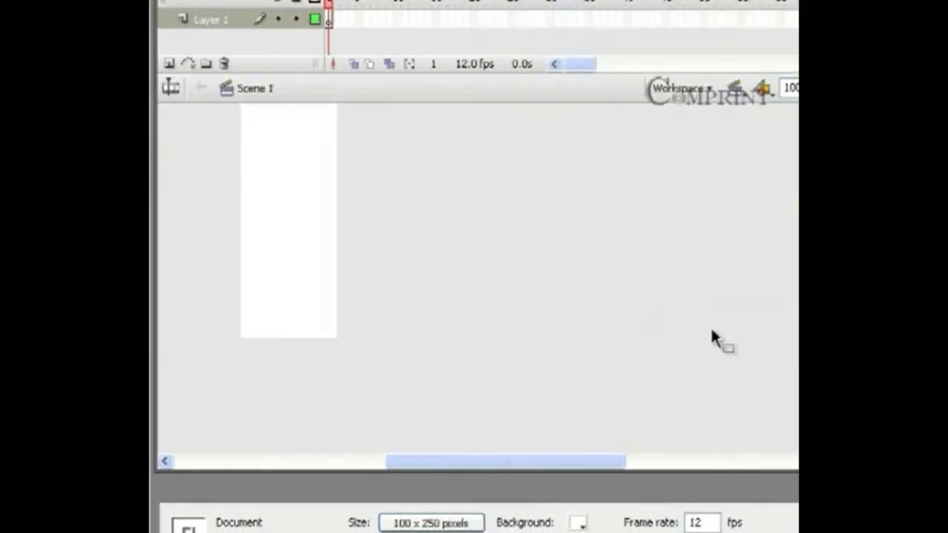
- Set the stage background colour to yellow #FFCC00 in the Property inspector
drag(618, 455, 563, 467)
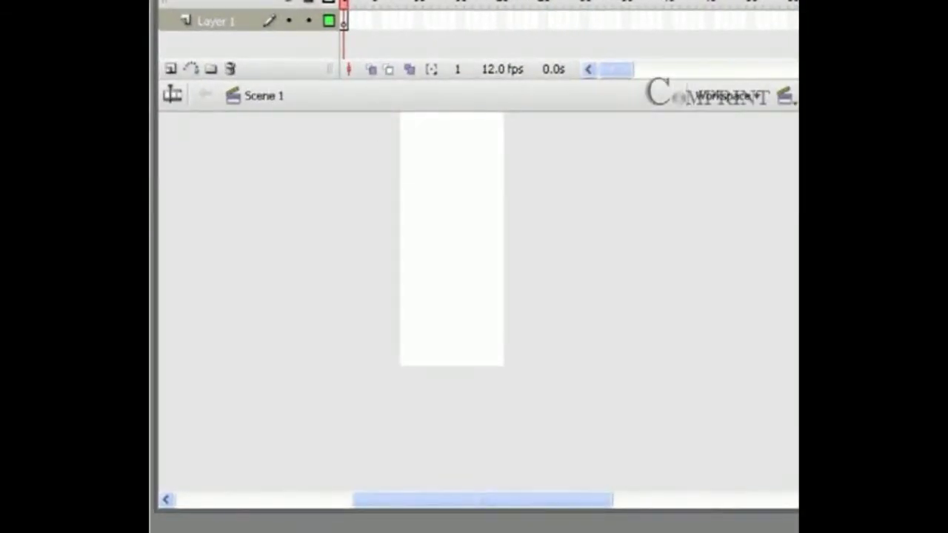
scroll(478, 296, up, 4)
scroll(477, 296, down, 3)
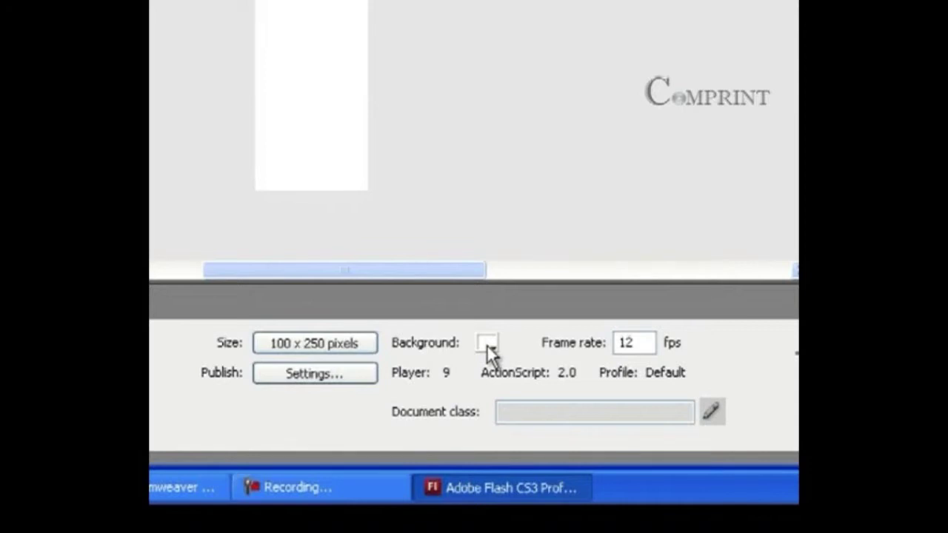
click(486, 344)
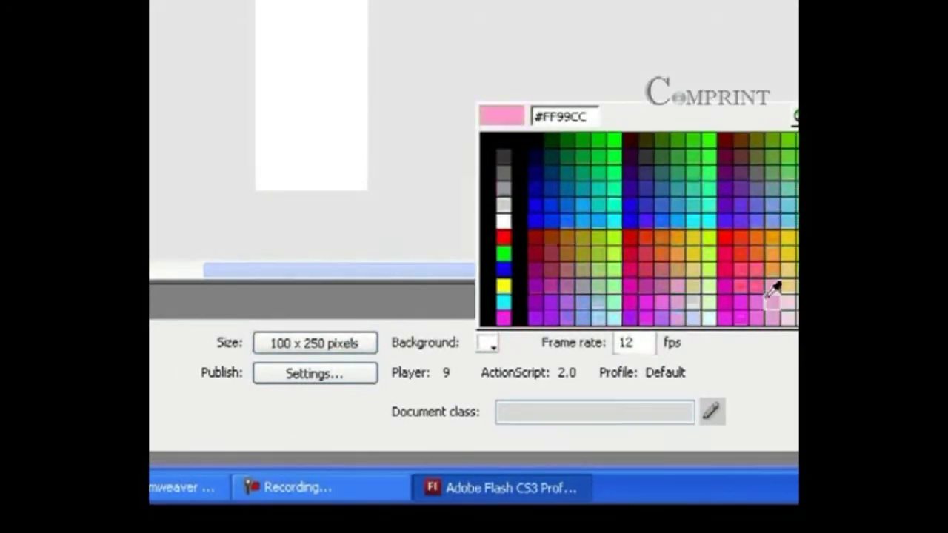
click(782, 254)
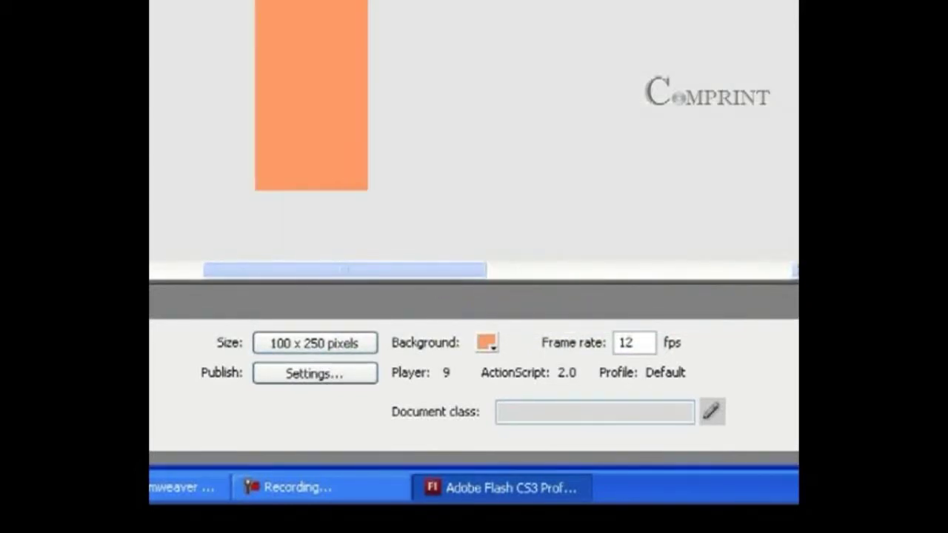
click(486, 342)
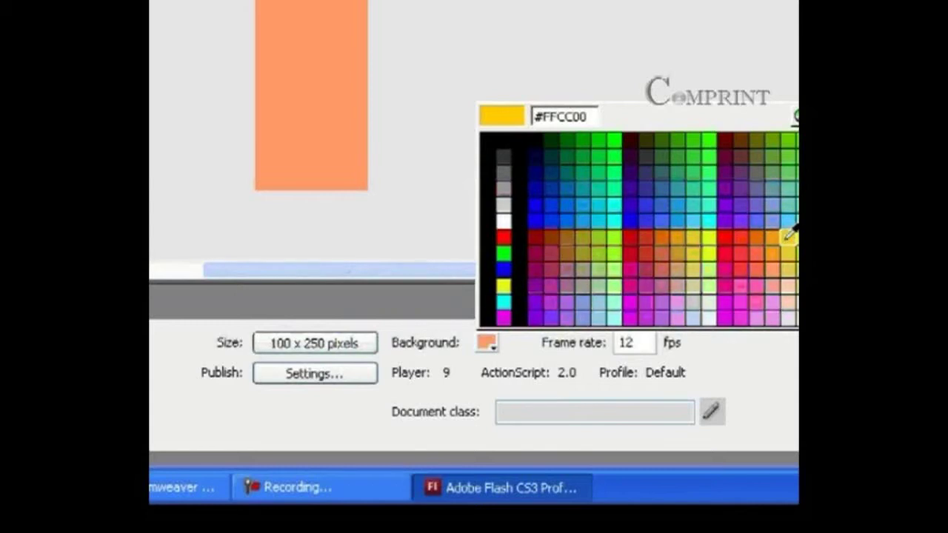
click(787, 237)
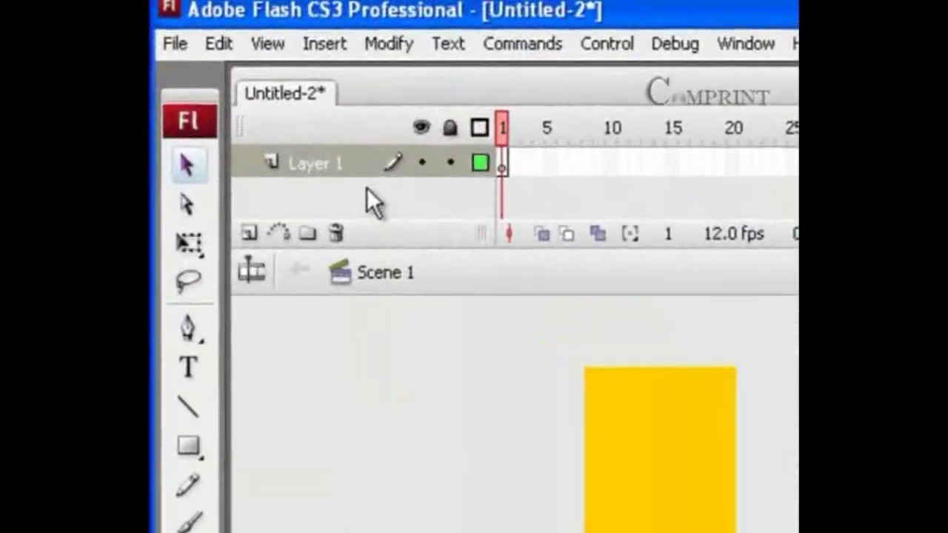
- Insert a new layer, Layer 2, above Layer 1
click(344, 172)
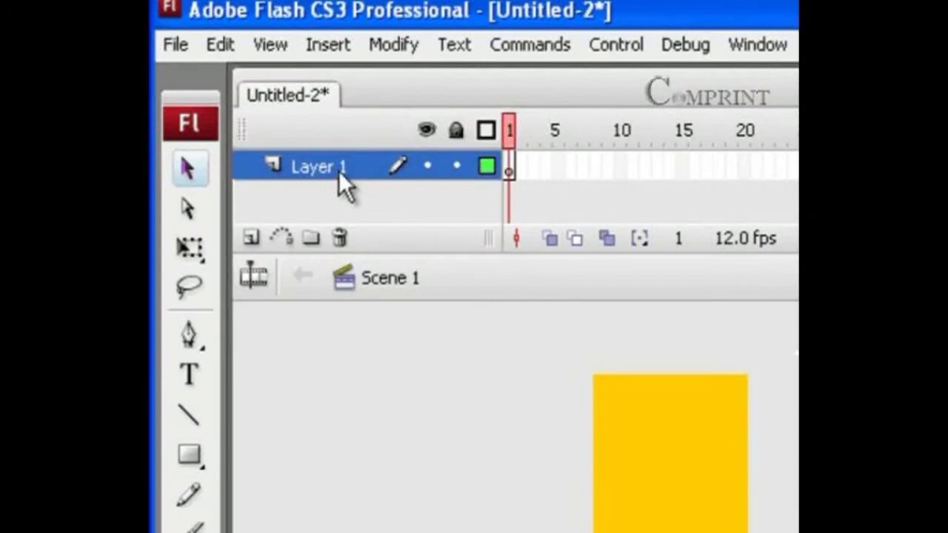
click(251, 238)
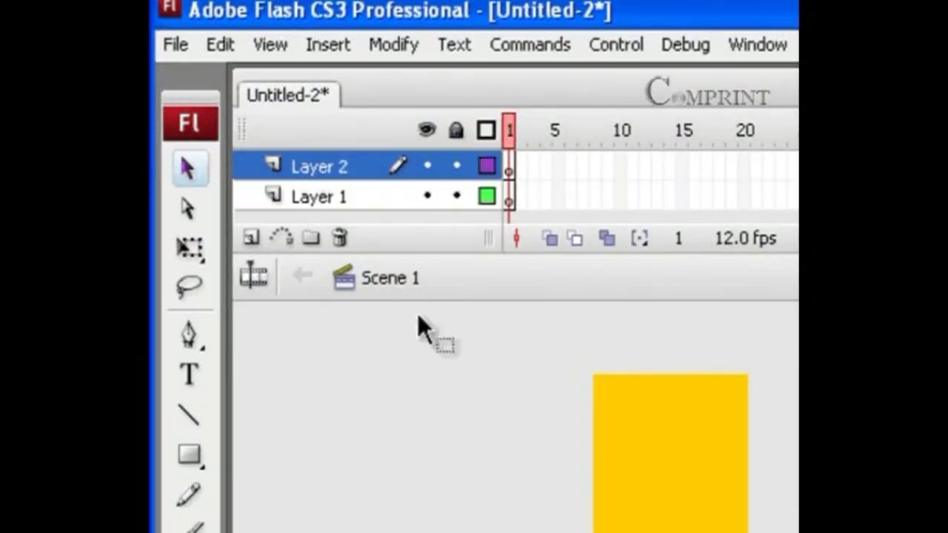
click(505, 167)
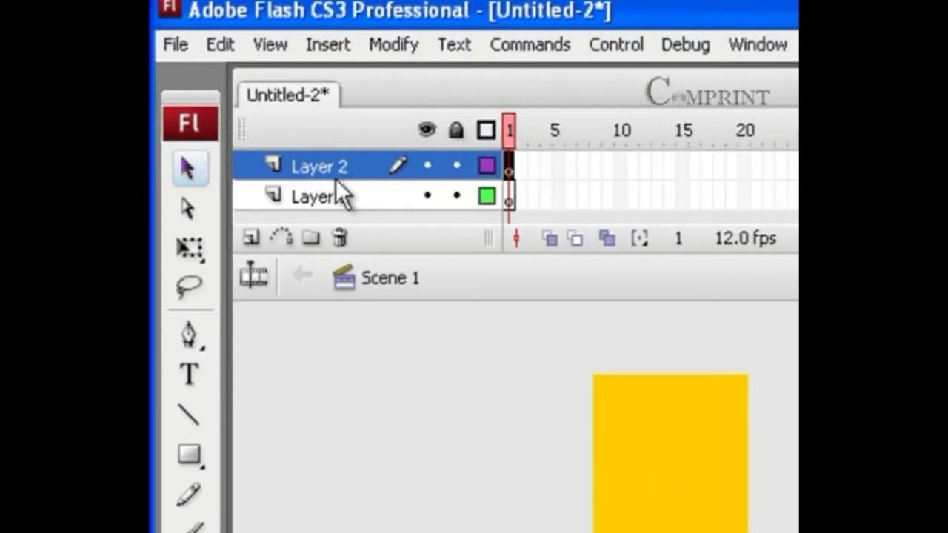
- Rename Layer 1 to 'background' and make Layer 2 active again
double_click(318, 197)
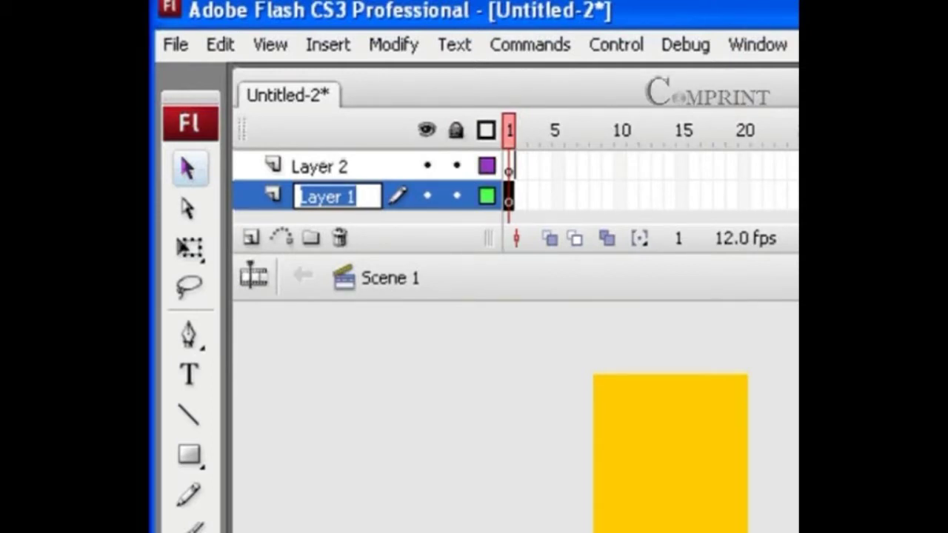
text(do)
key(BackSpace)
key(BackSpace)
text(bac)
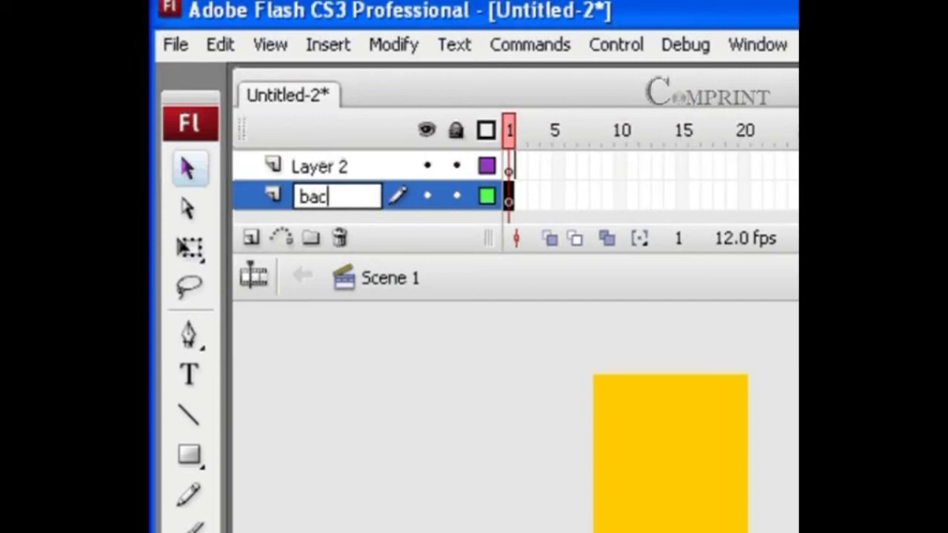
text(kground)
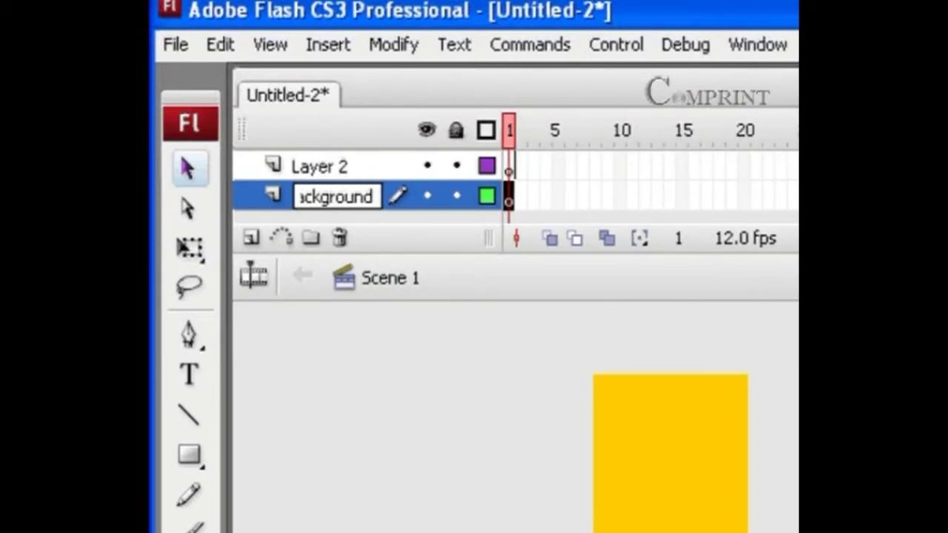
click(423, 400)
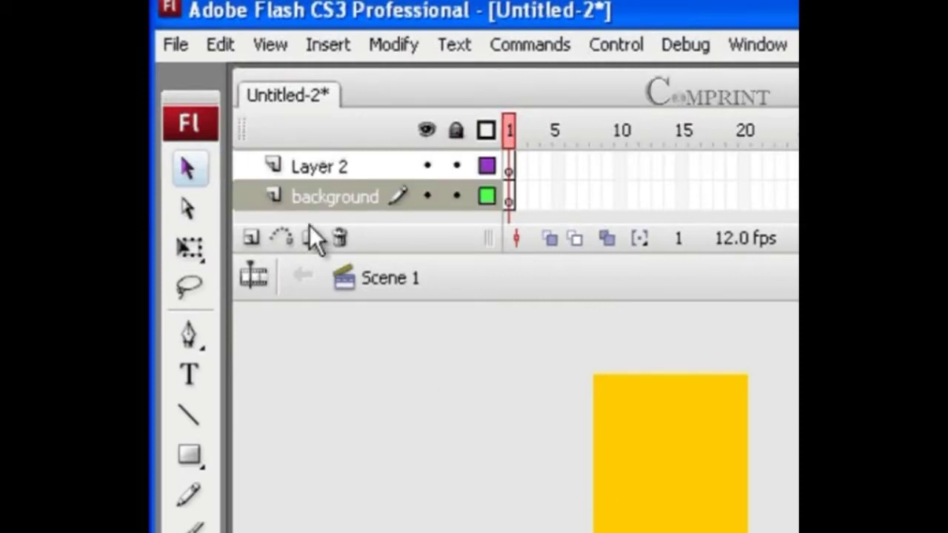
click(351, 168)
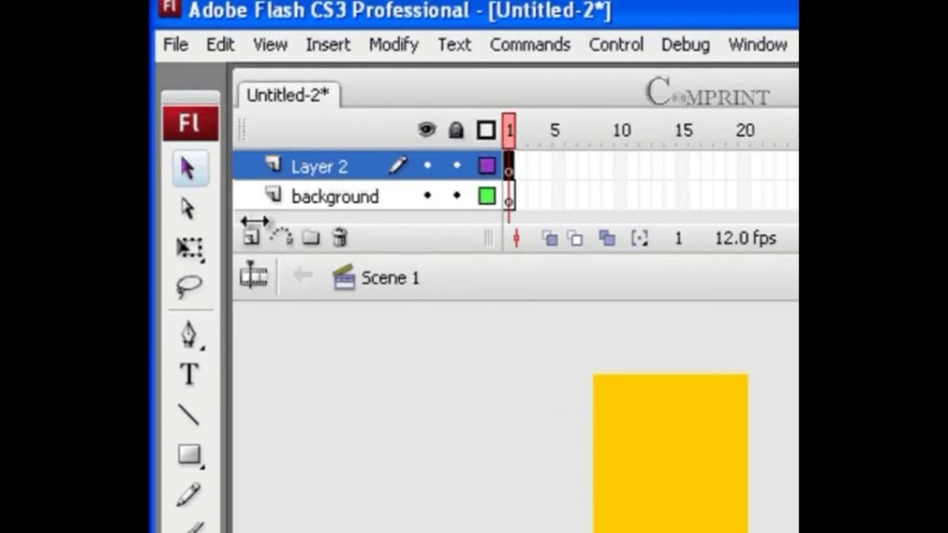
- Import image 1 to the stage without the sequence and centre it on the banner
click(176, 46)
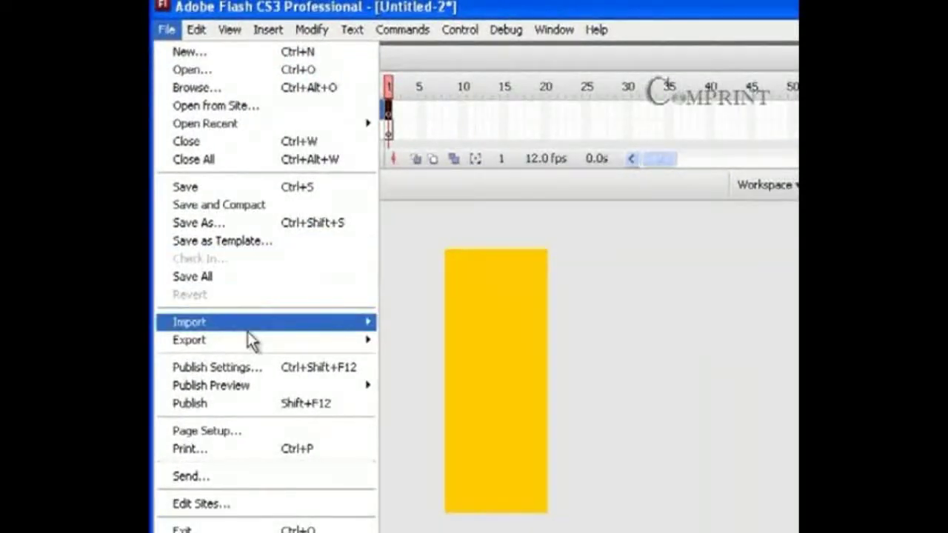
mouse_move(249, 330)
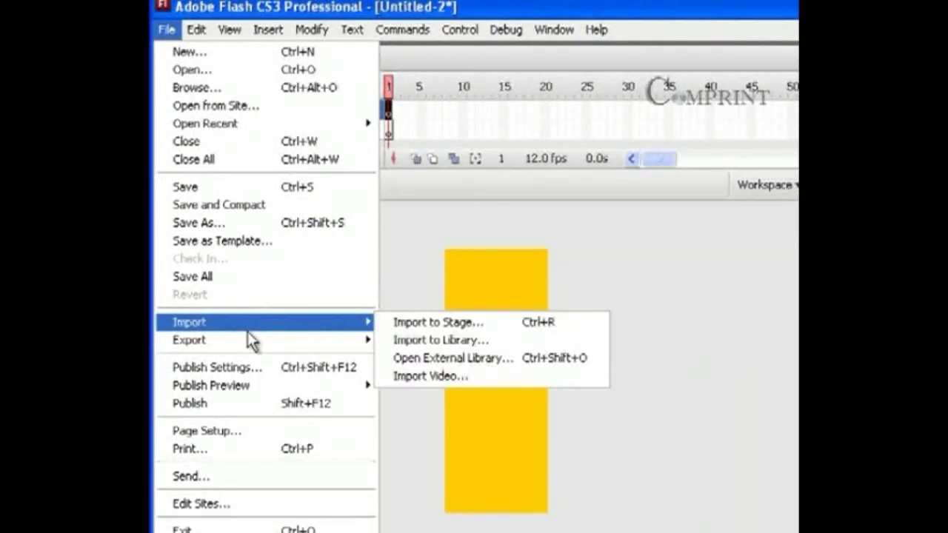
click(451, 322)
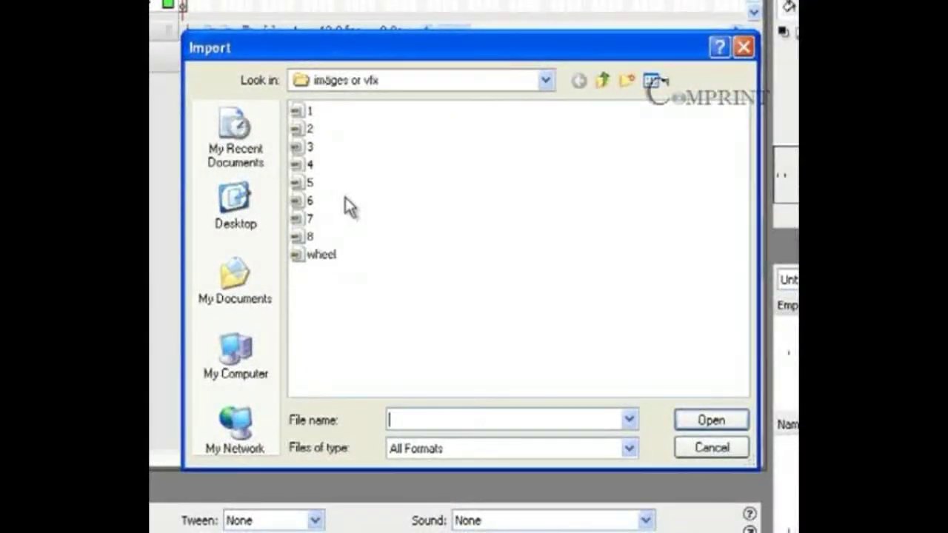
click(304, 111)
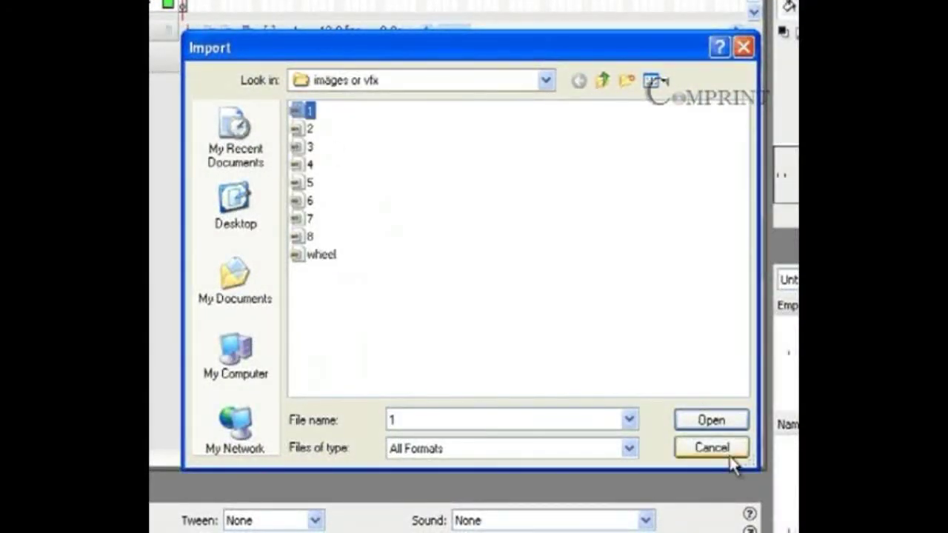
click(711, 420)
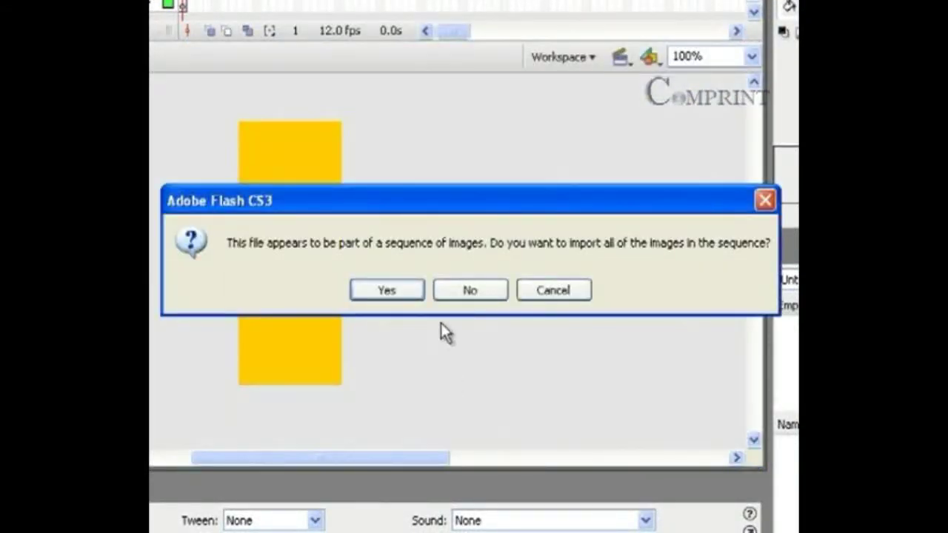
click(470, 291)
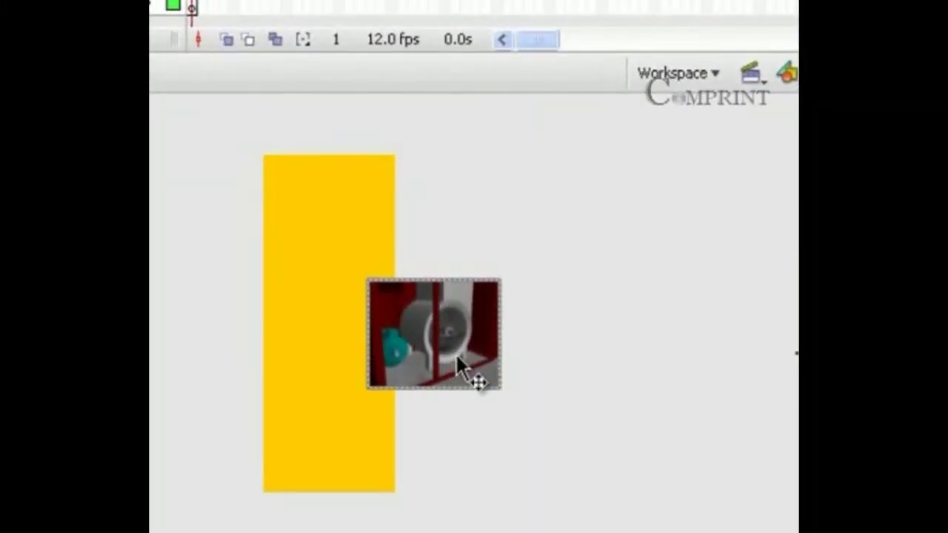
drag(456, 362, 351, 320)
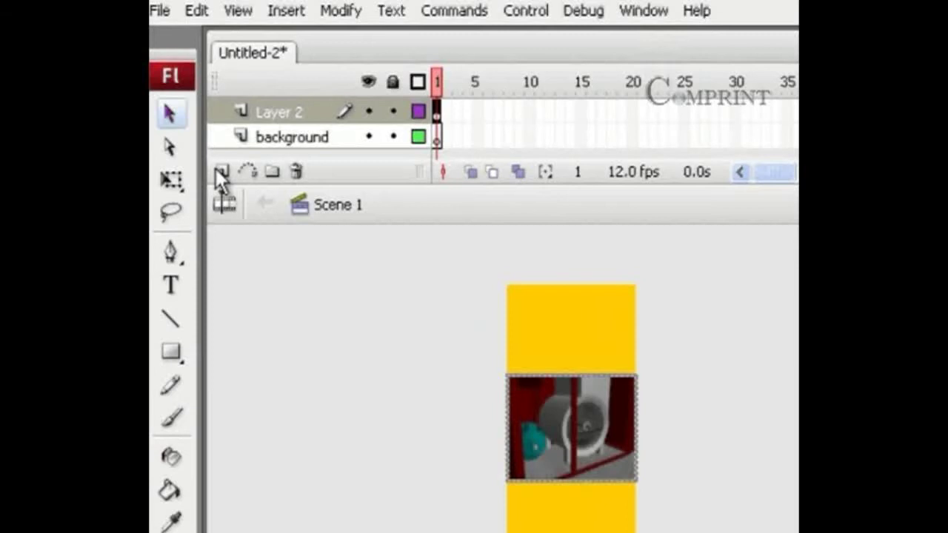
- Add a new layer and import image 2 onto it the same way
click(221, 172)
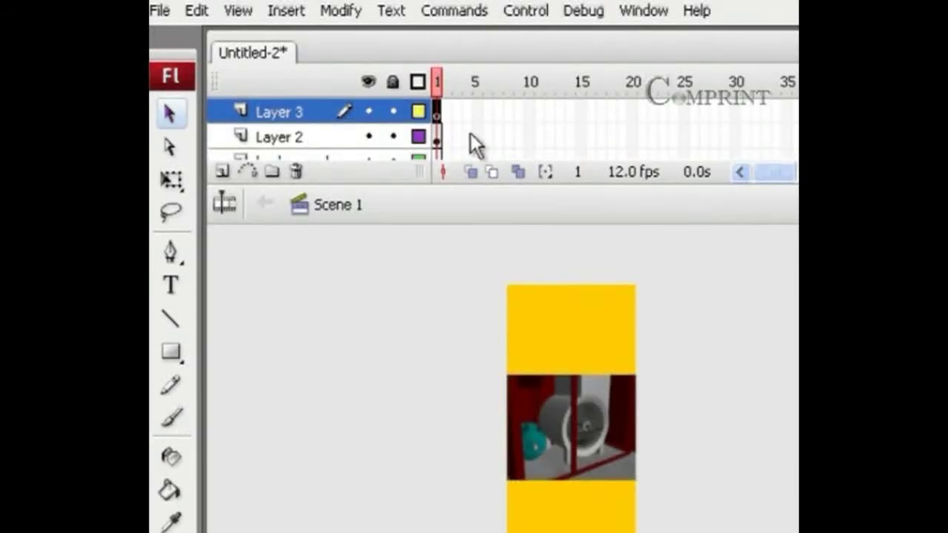
click(161, 12)
mouse_move(196, 374)
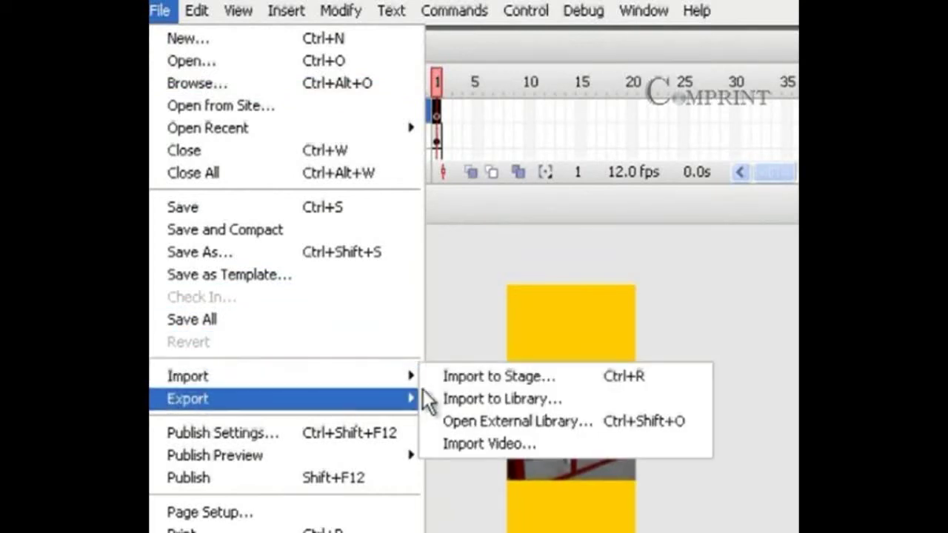
click(452, 377)
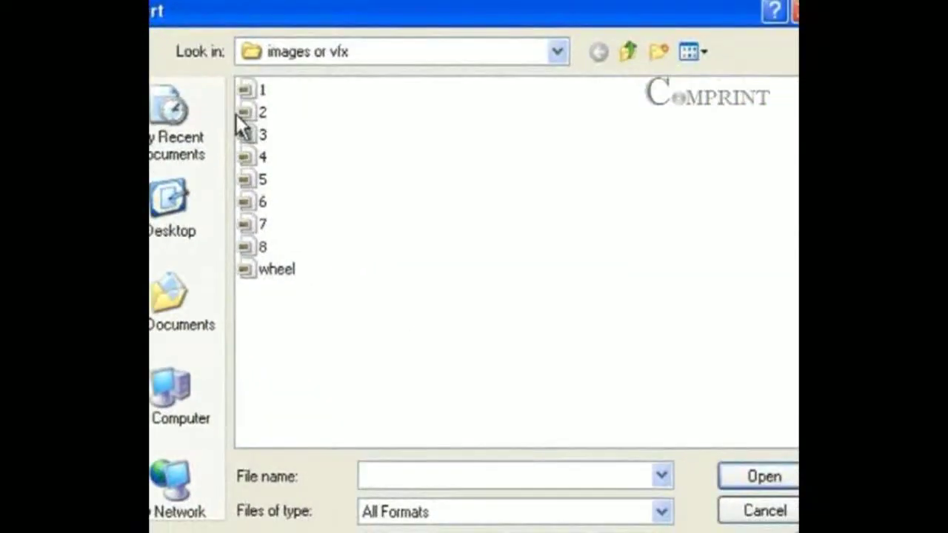
click(581, 294)
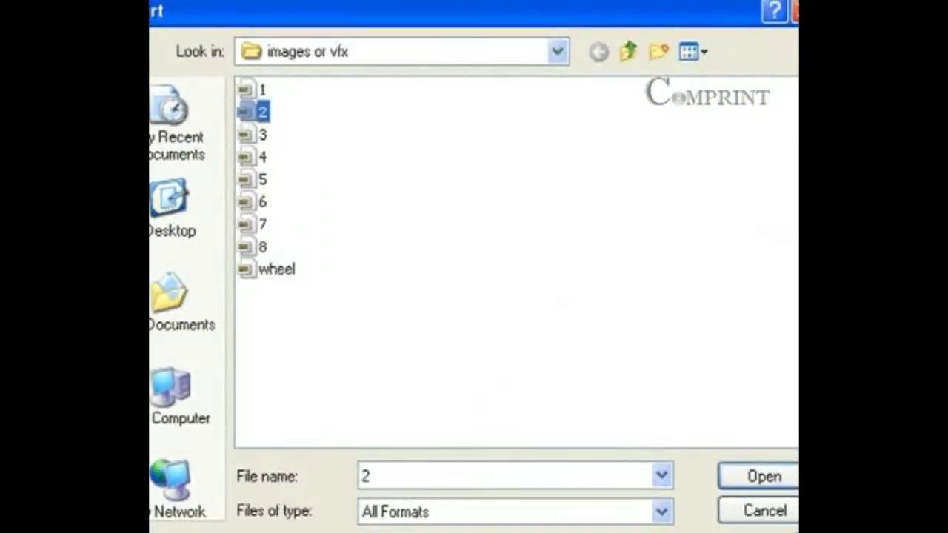
click(743, 478)
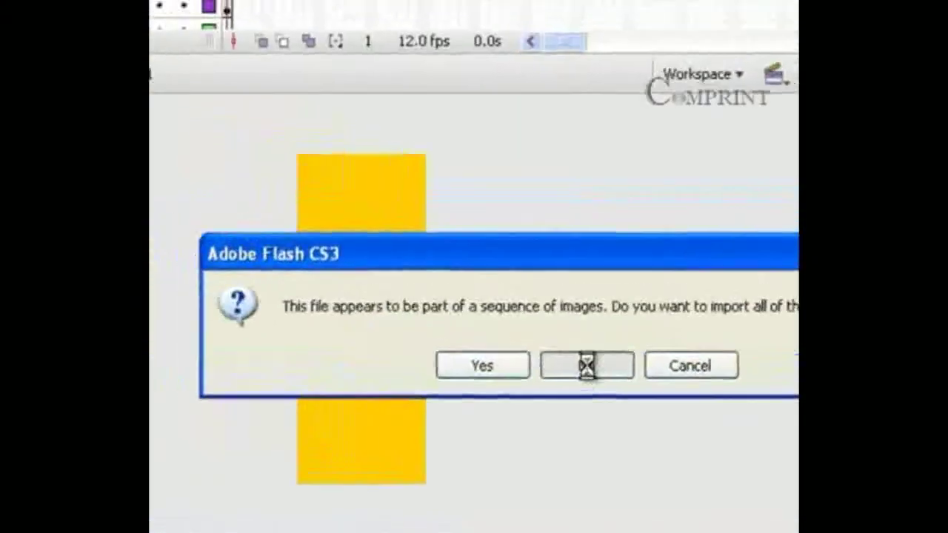
click(461, 313)
key(ctrl+z)
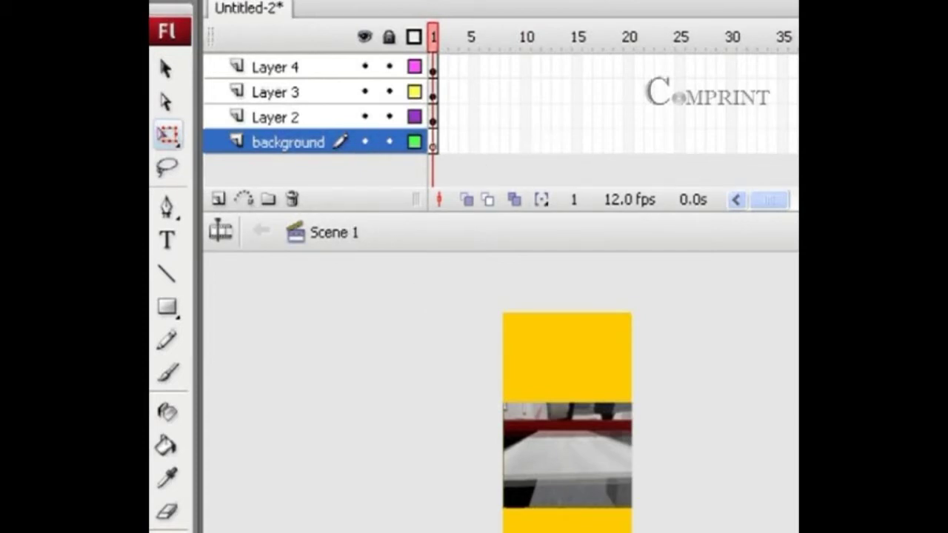
- Insert frames up to frame 50 on all four layers with F5, then return to frame 1
click(737, 99)
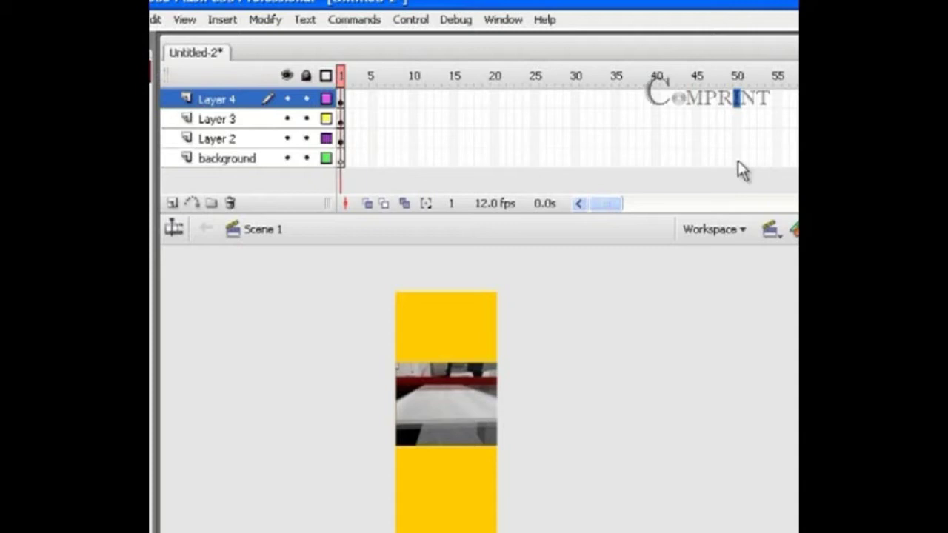
drag(737, 160, 734, 98)
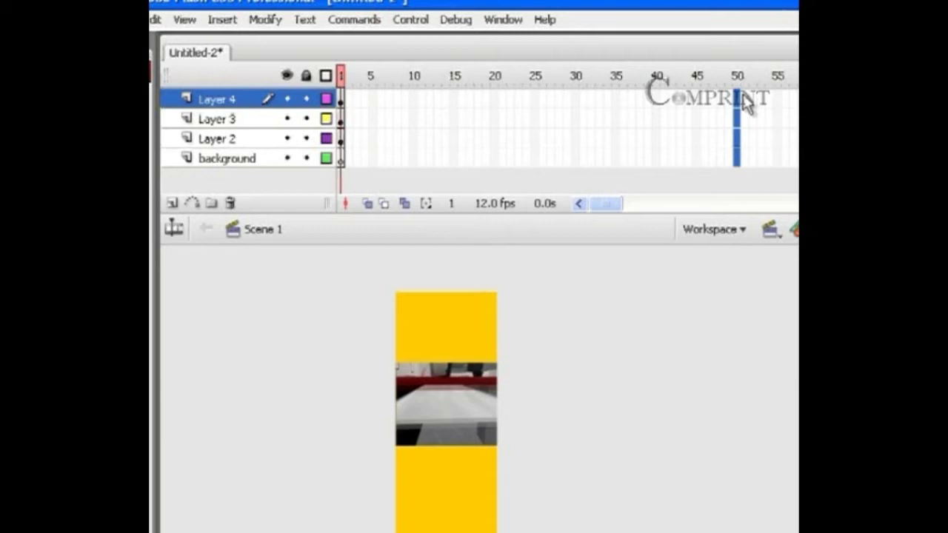
key(F5)
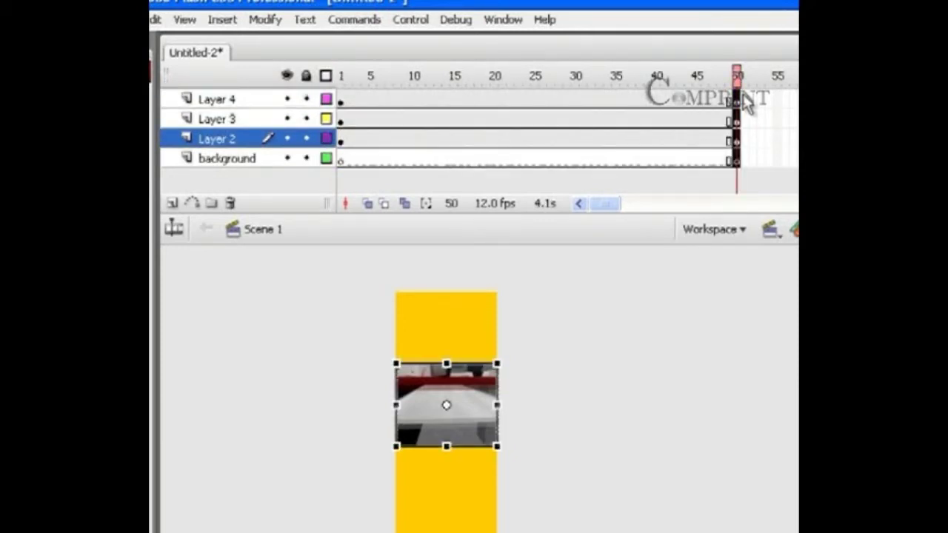
drag(737, 76, 339, 83)
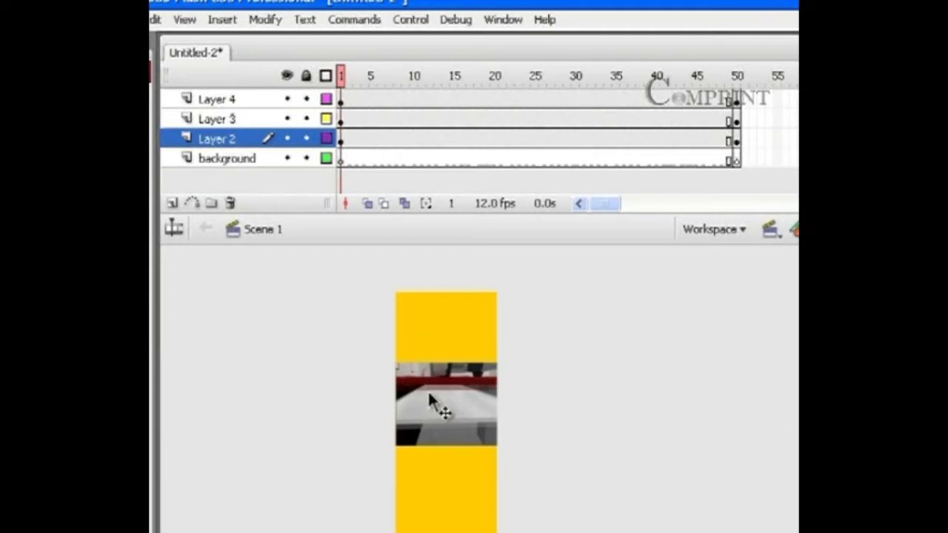
- Hide Layers 4 and 3, then shrink Layer 2's photo to a thumbnail near the top
click(301, 109)
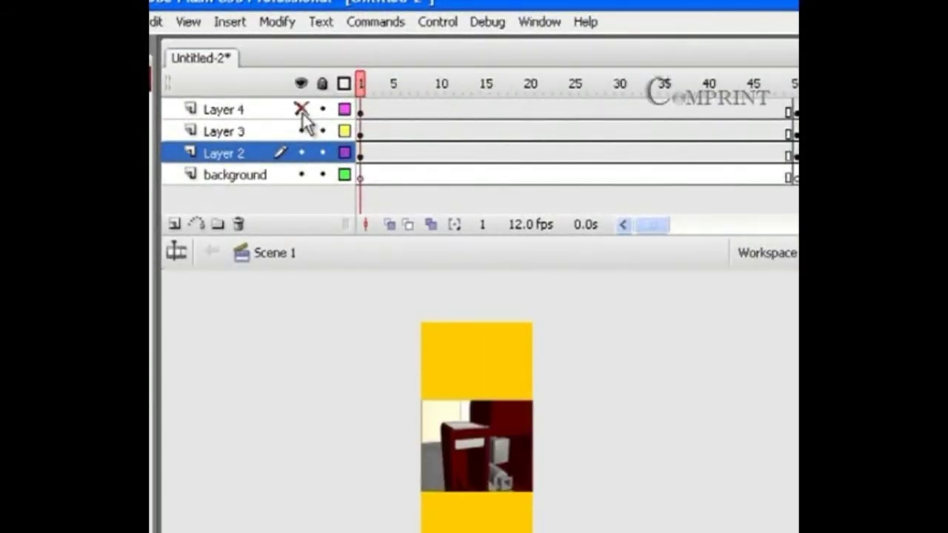
click(301, 131)
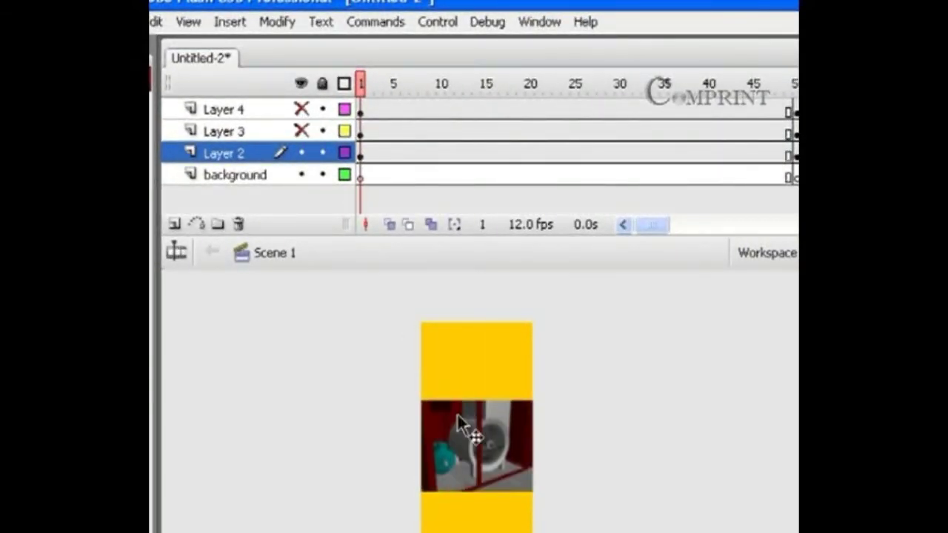
click(360, 153)
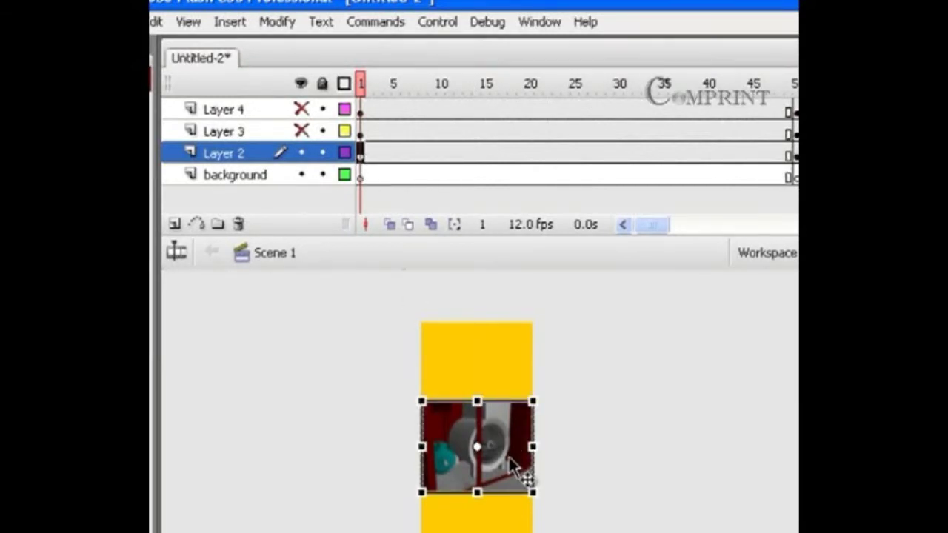
drag(508, 457, 513, 379)
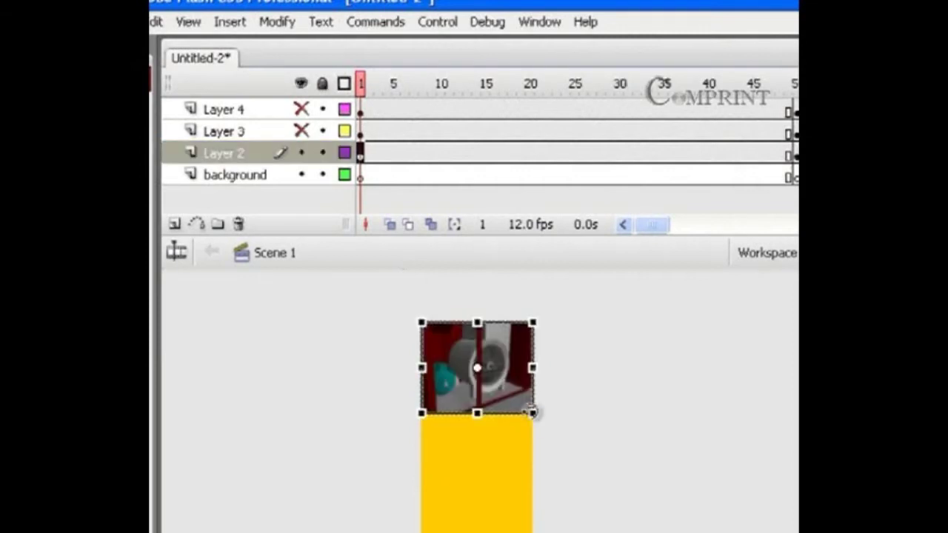
drag(535, 416, 497, 369)
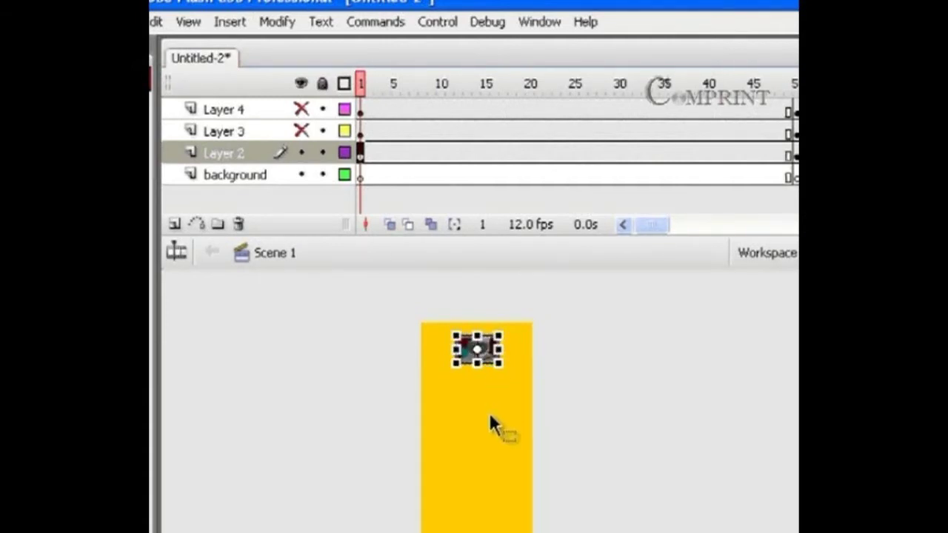
click(360, 83)
- Create a motion tween on Layer 2 from its frame 20
click(361, 79)
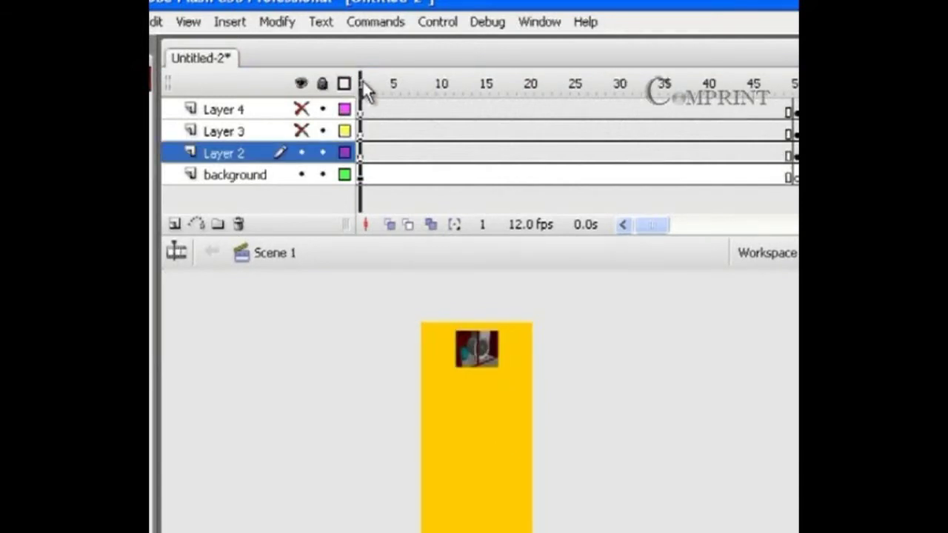
click(512, 153)
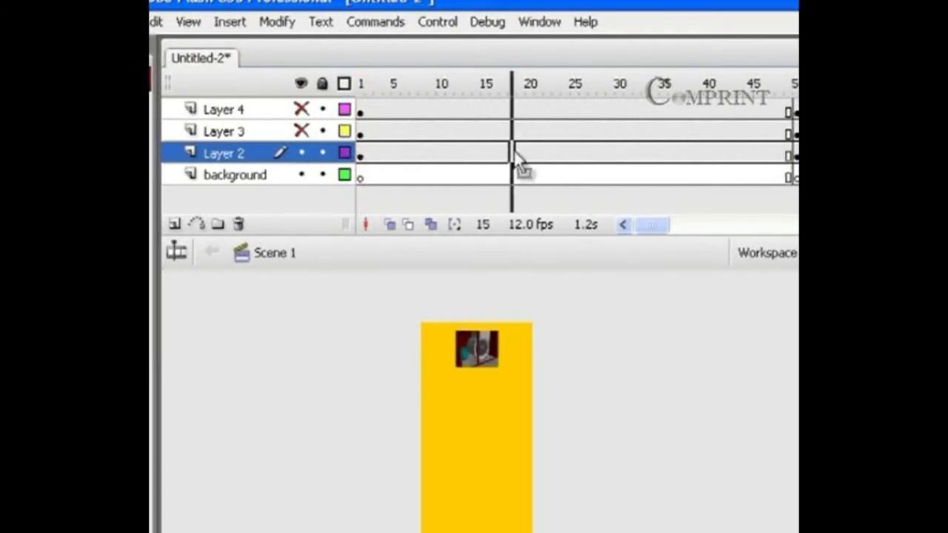
right_click(530, 153)
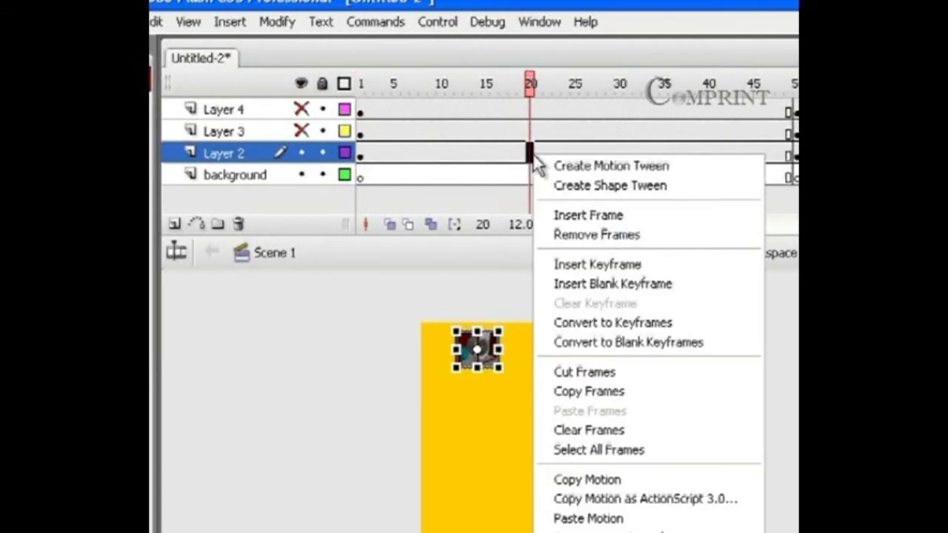
click(629, 171)
drag(530, 83, 793, 83)
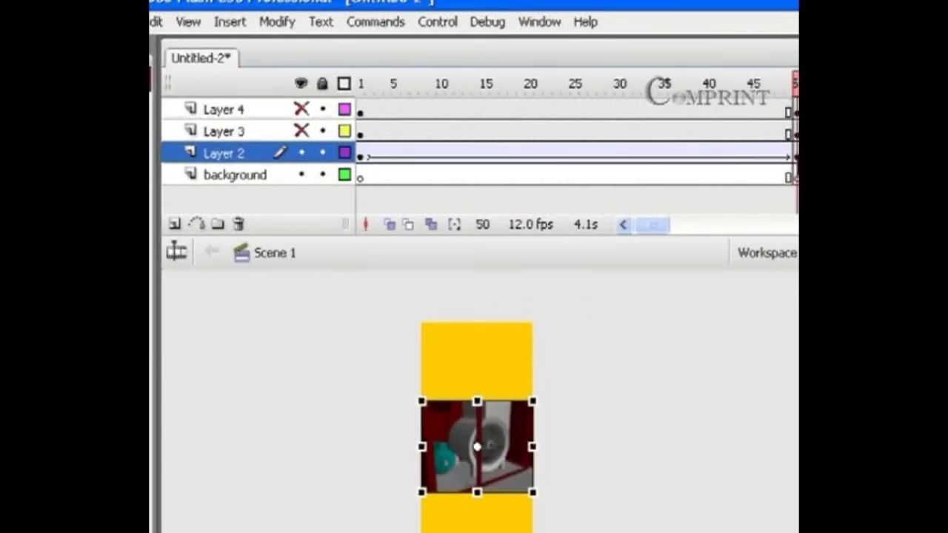
- At frame 50, move the photo down and shrink it near the banner's bottom
click(794, 156)
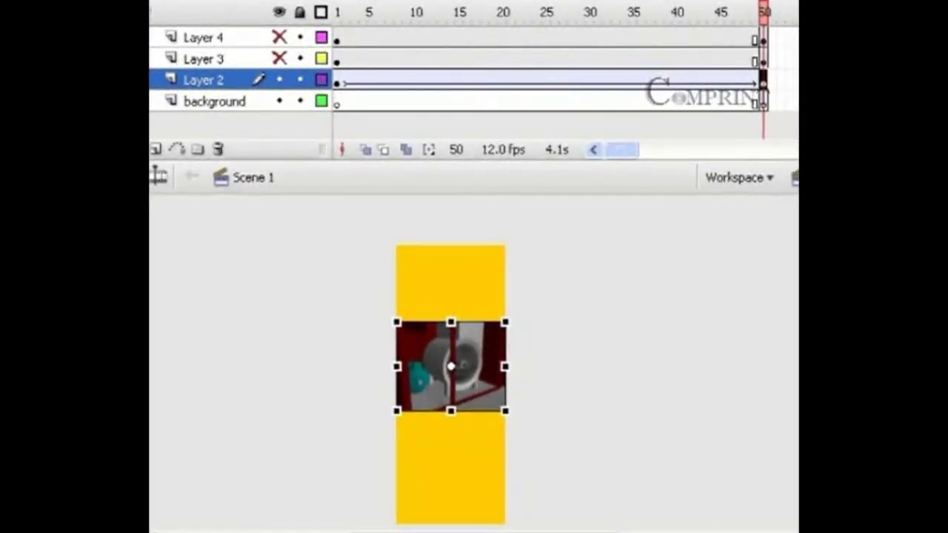
scroll(497, 325, down, 3)
scroll(497, 326, up, 2)
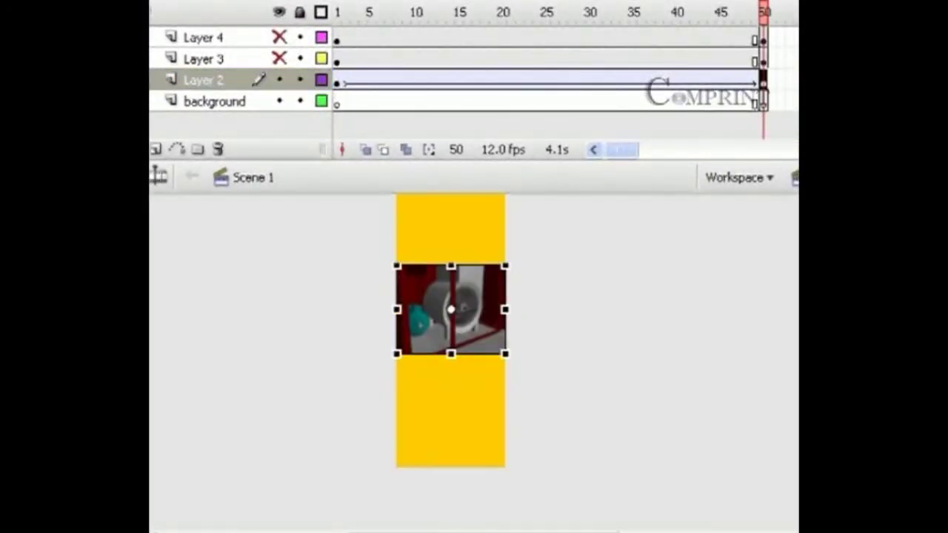
drag(474, 327, 470, 435)
drag(505, 373, 468, 400)
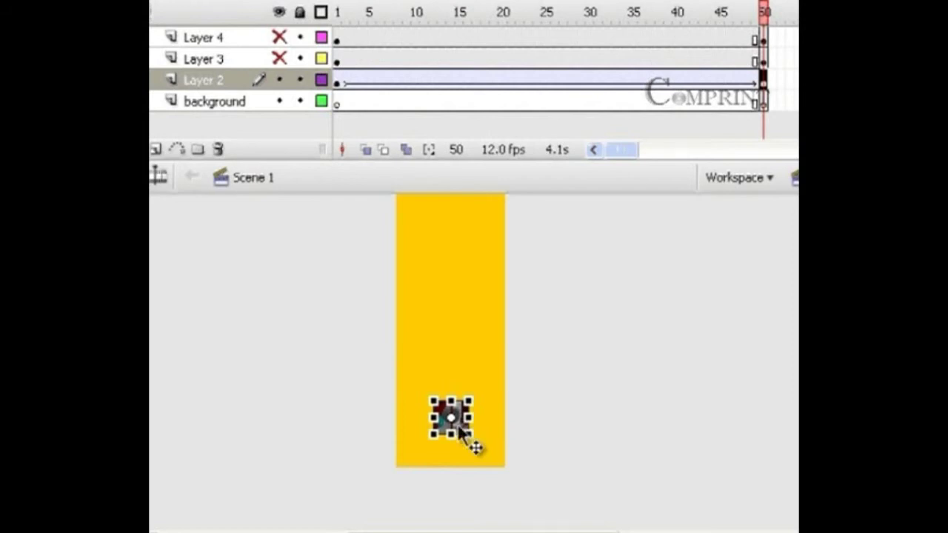
drag(456, 448, 466, 436)
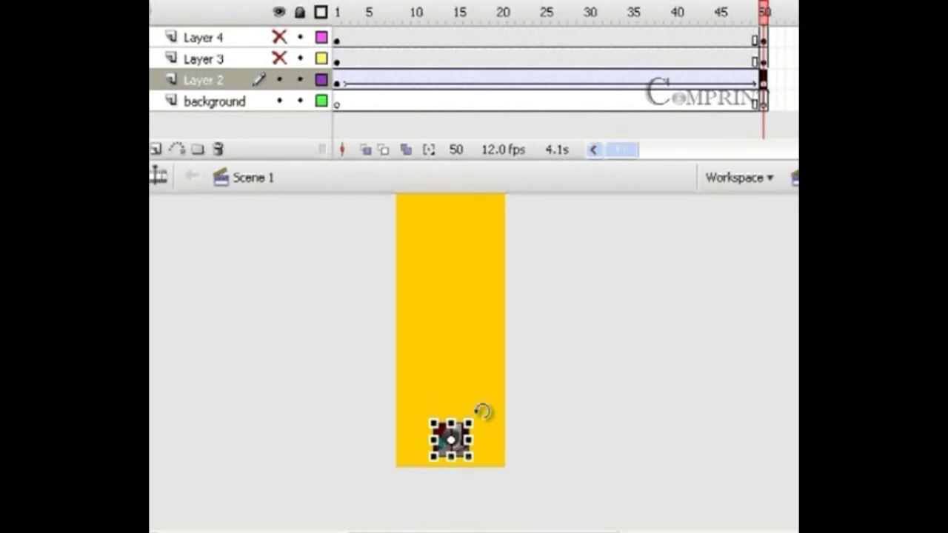
click(475, 400)
drag(763, 15, 539, 34)
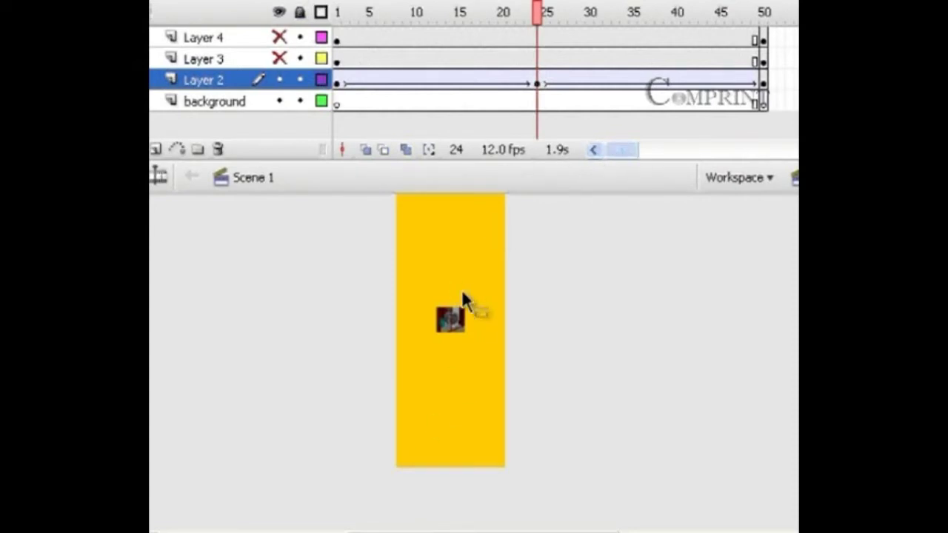
- Scale Layer 2's picture up to a large square at frame 24 and scrub to preview
click(466, 315)
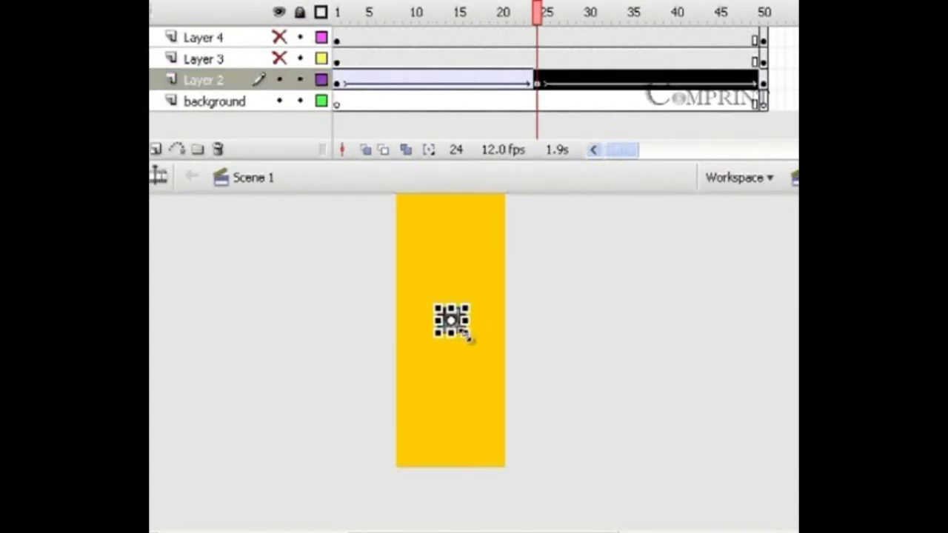
drag(467, 336, 487, 336)
drag(538, 17, 766, 57)
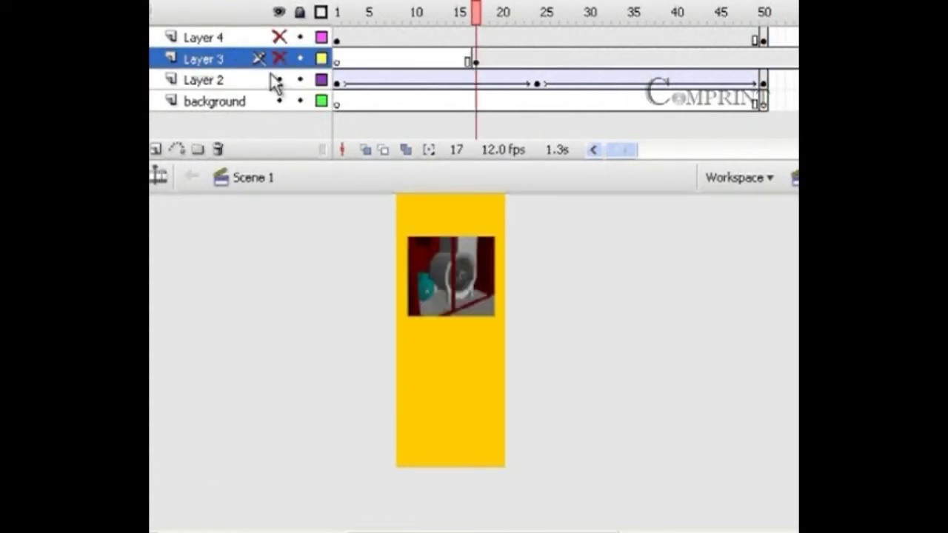
- Hide Layer 2, show Layer 3, and move its picture to the top of the banner
click(279, 80)
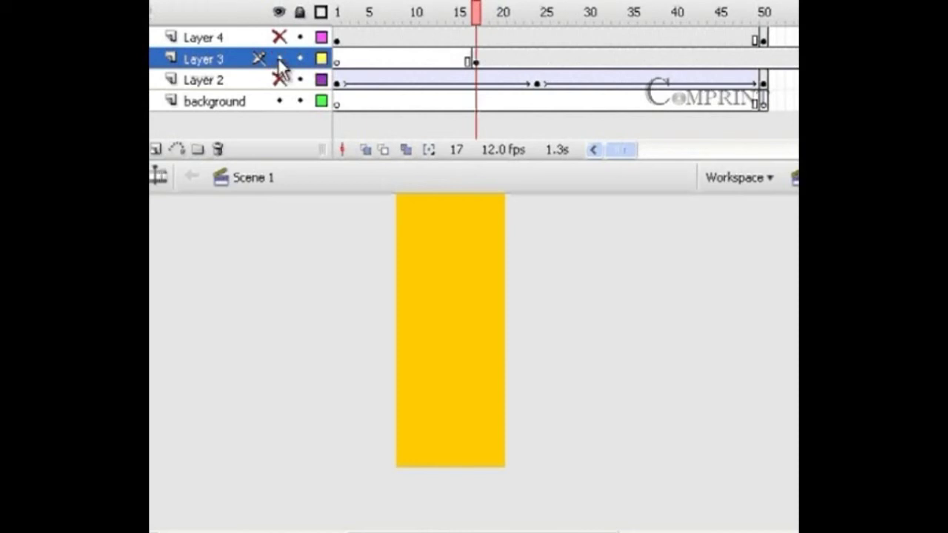
click(279, 58)
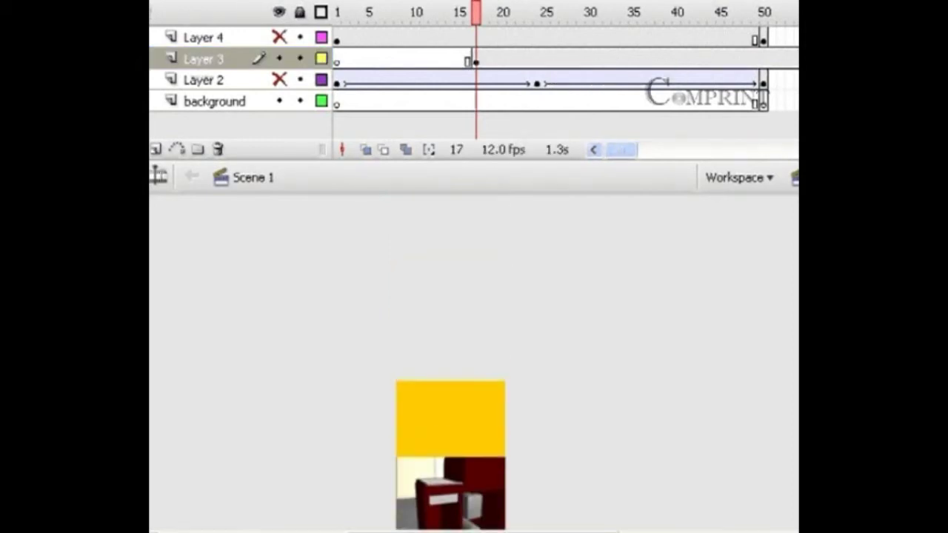
click(471, 330)
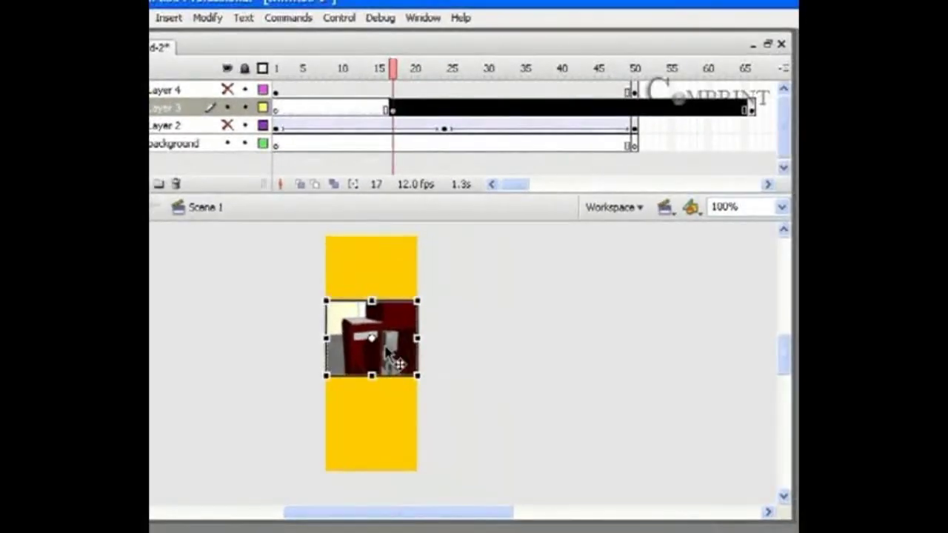
drag(390, 358, 390, 294)
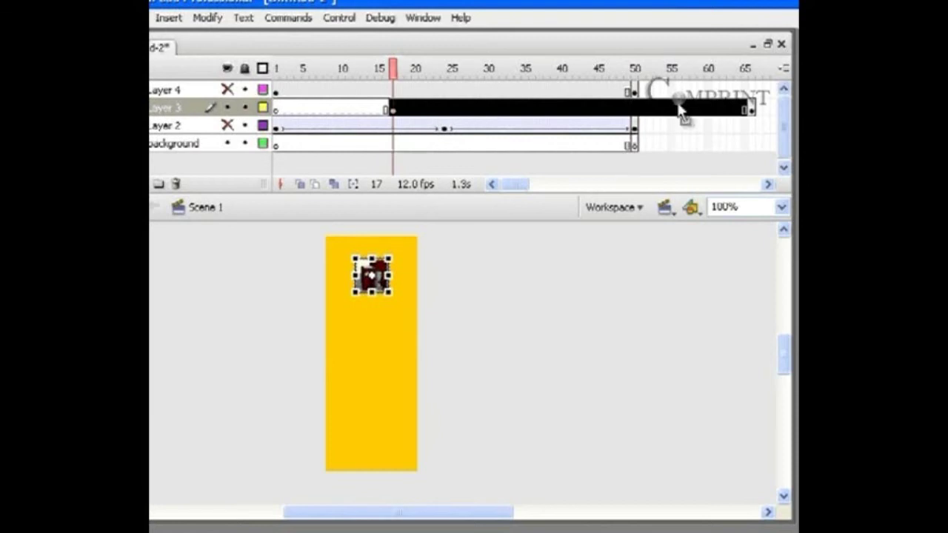
- At frame 66, move Layer 3's picture to the banner bottom and scale it down
drag(393, 69, 751, 70)
click(385, 437)
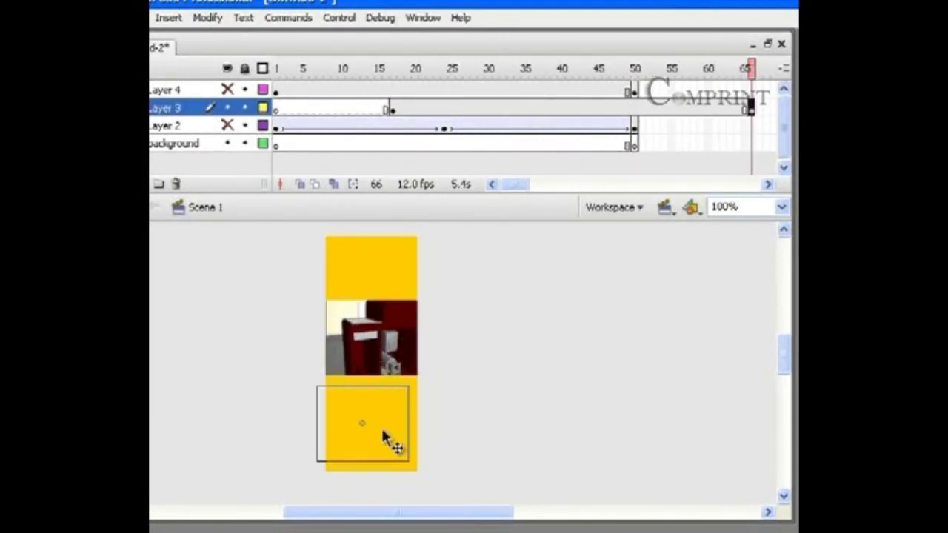
drag(385, 437, 392, 447)
drag(417, 394, 398, 459)
- Motion-tween Layer 3 and enlarge its picture to the banner's width at frame 40, then preview
click(562, 108)
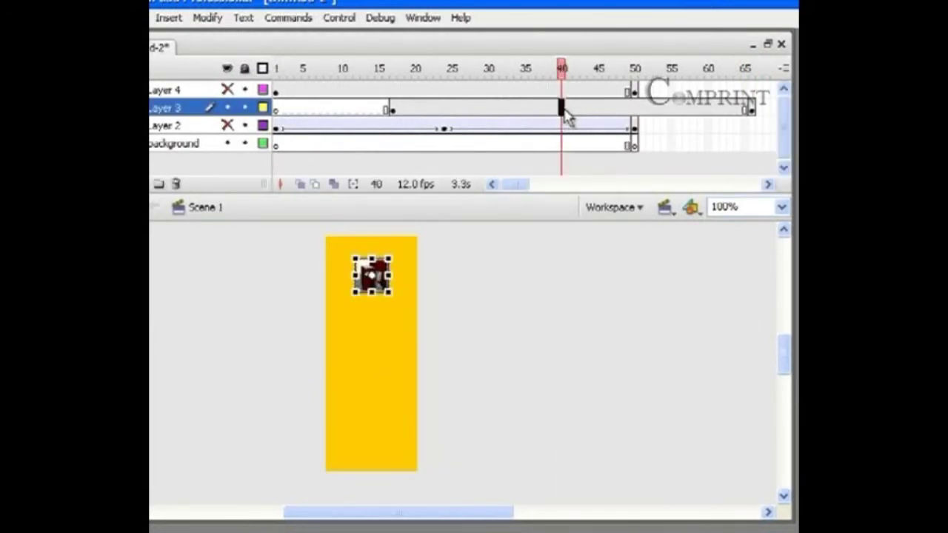
right_click(567, 117)
click(592, 112)
drag(561, 69, 575, 110)
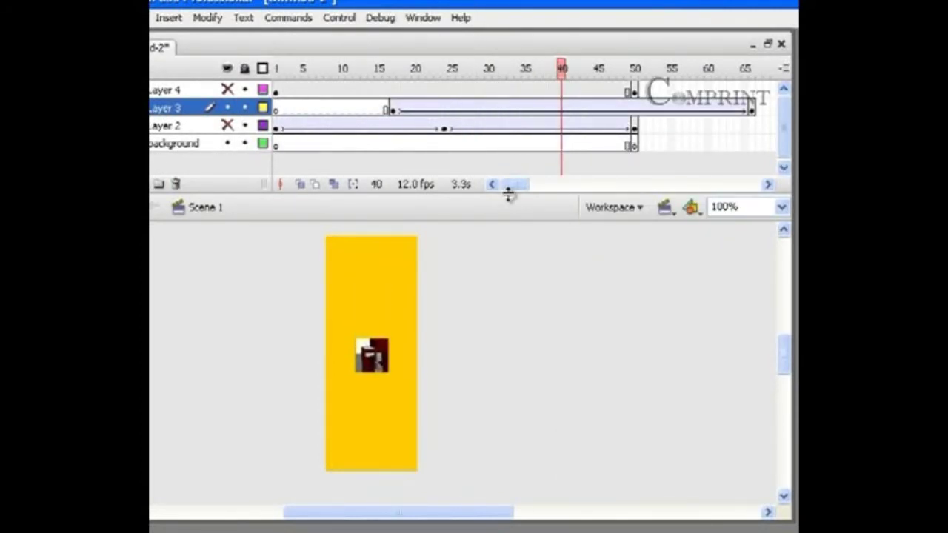
click(385, 362)
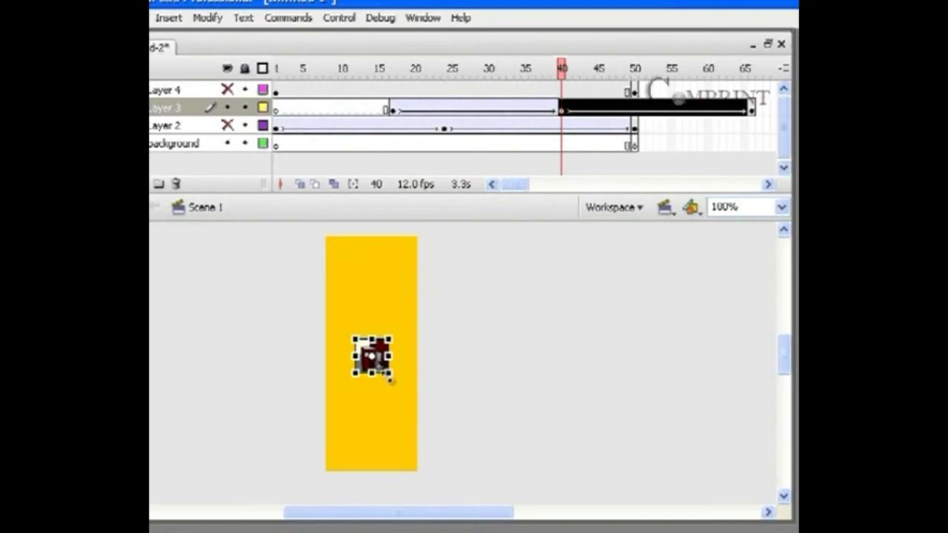
drag(396, 383, 416, 399)
drag(560, 71, 708, 86)
key(Home)
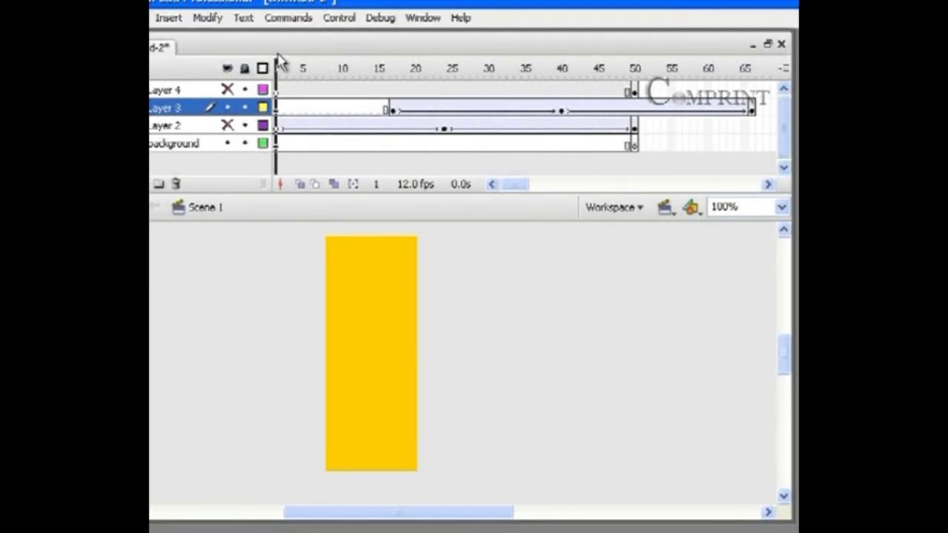
drag(280, 59, 299, 63)
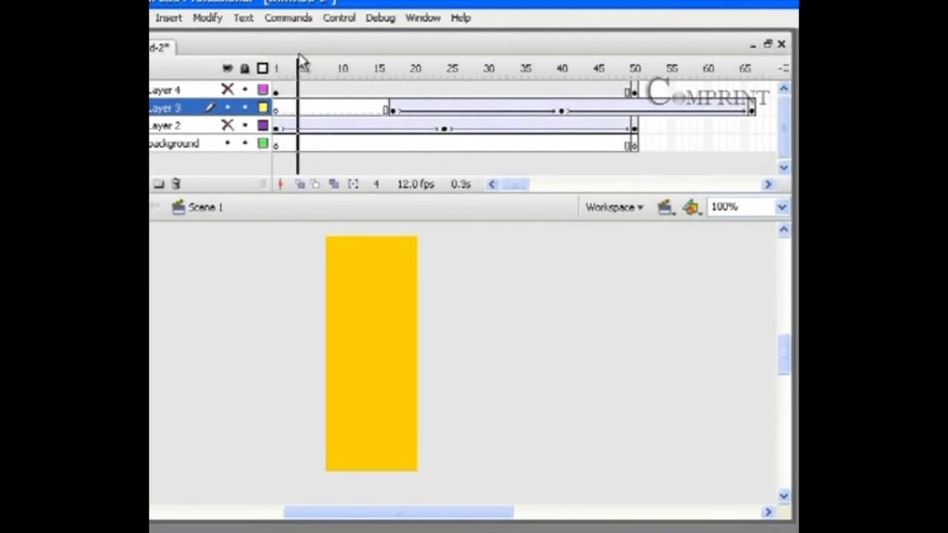
- Hide Layer 3 and shift Layer 4's frames so its animation starts at frame 36
click(228, 108)
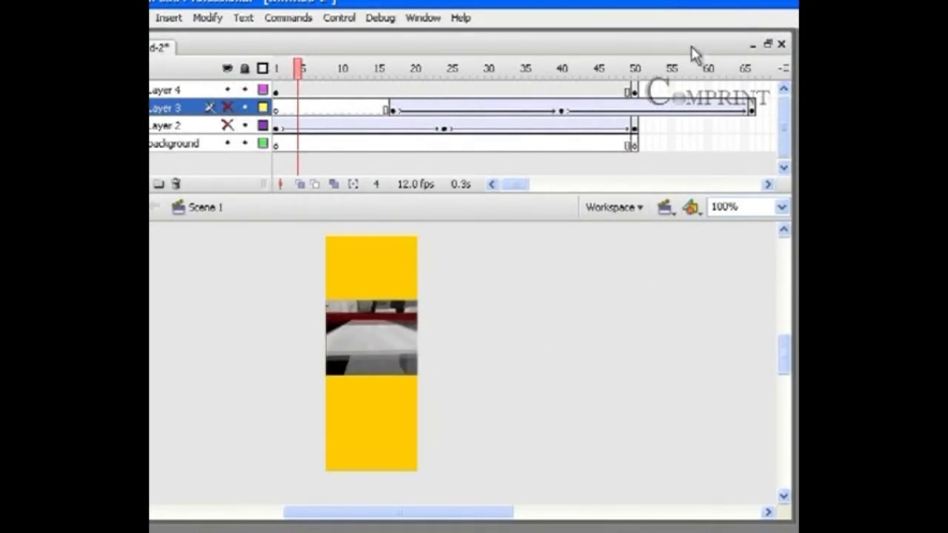
drag(636, 95, 276, 90)
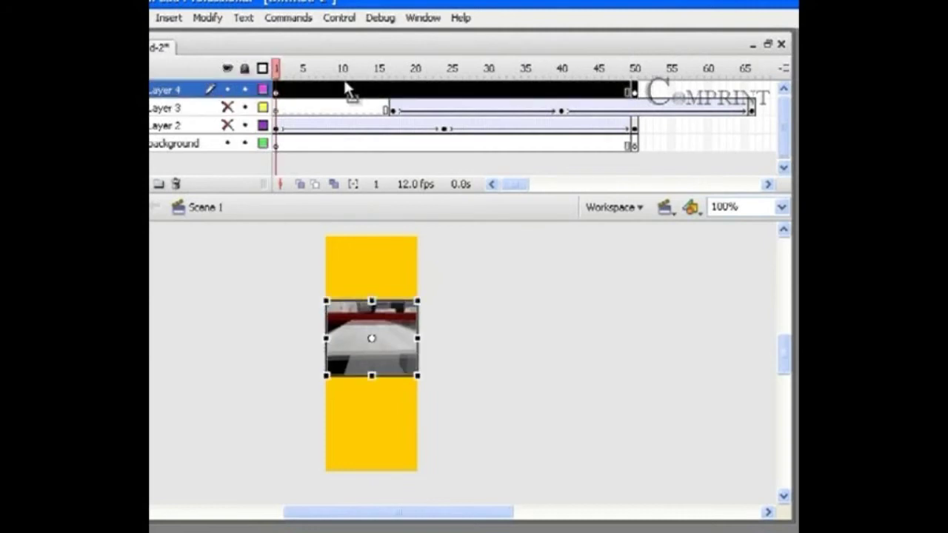
click(678, 107)
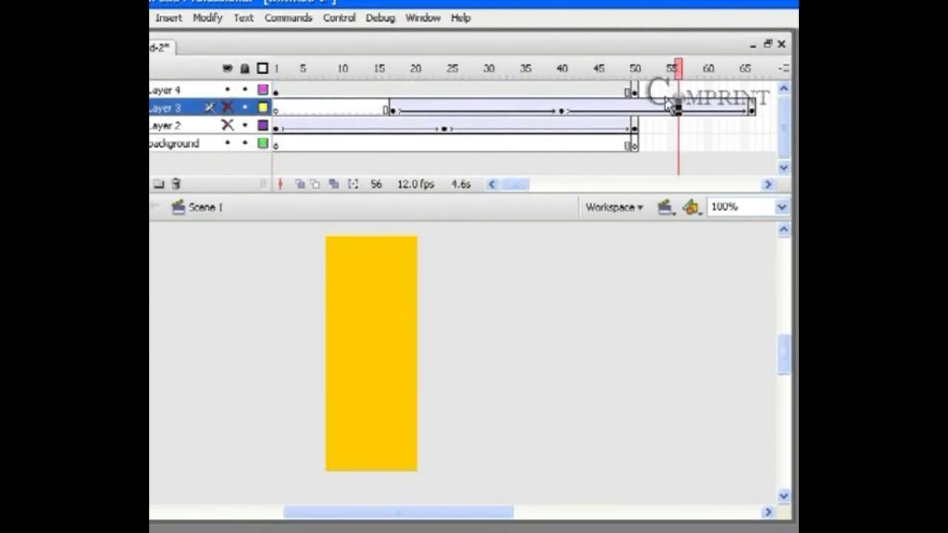
click(645, 92)
click(635, 91)
click(644, 95)
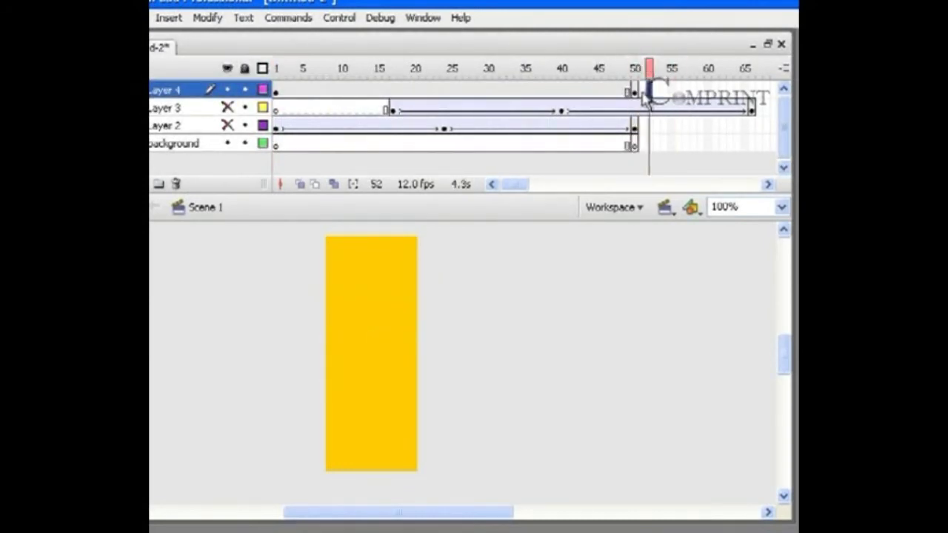
drag(636, 94, 277, 91)
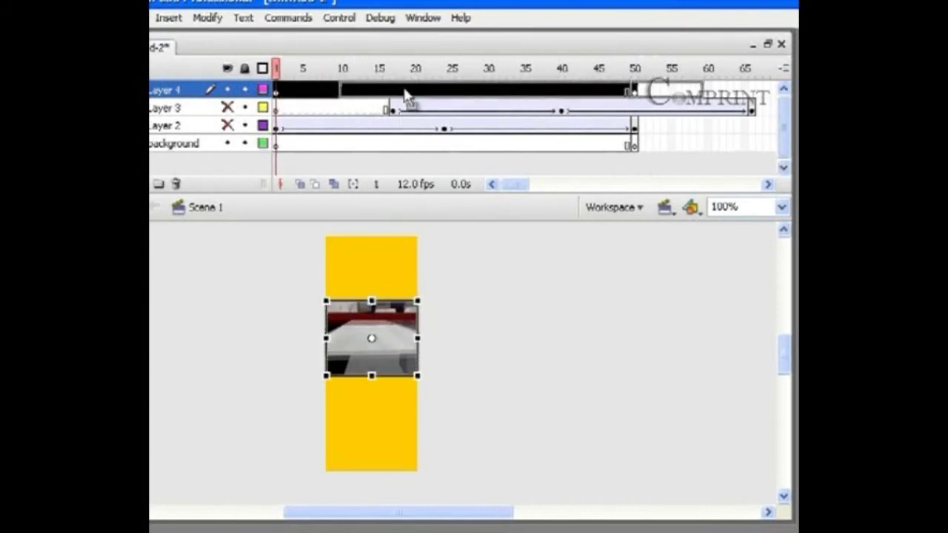
drag(601, 95, 531, 92)
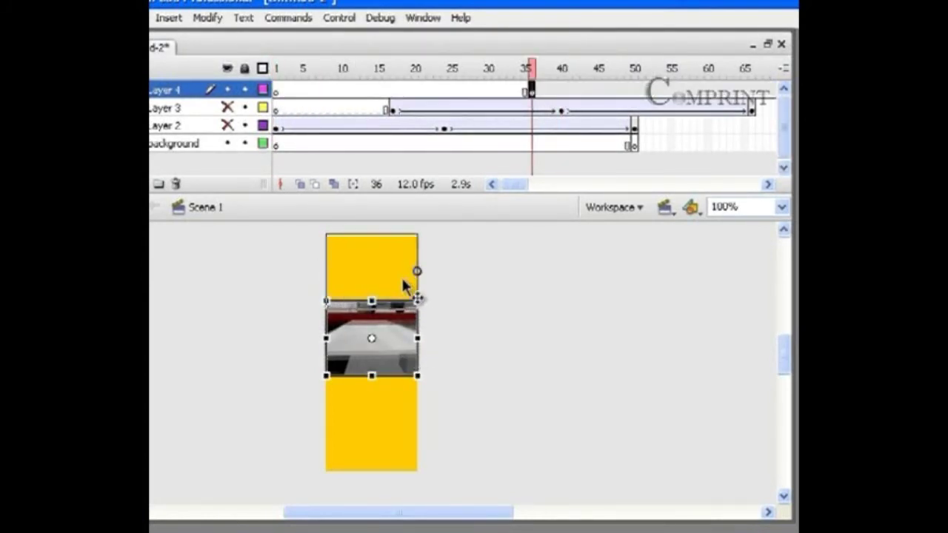
- Shrink Layer 4's photo to a small thumbnail at the top, then move it to the bottom at frame 85
drag(403, 287, 404, 223)
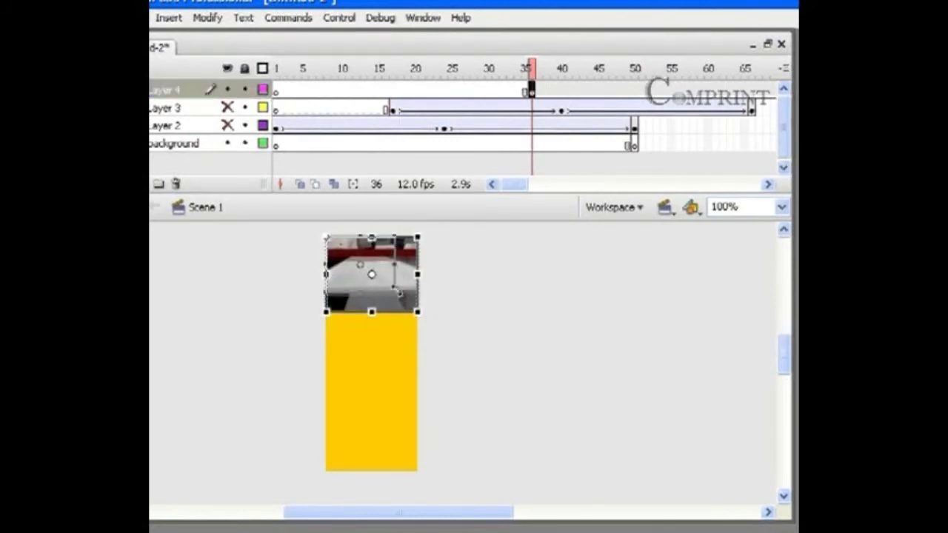
drag(528, 67, 649, 68)
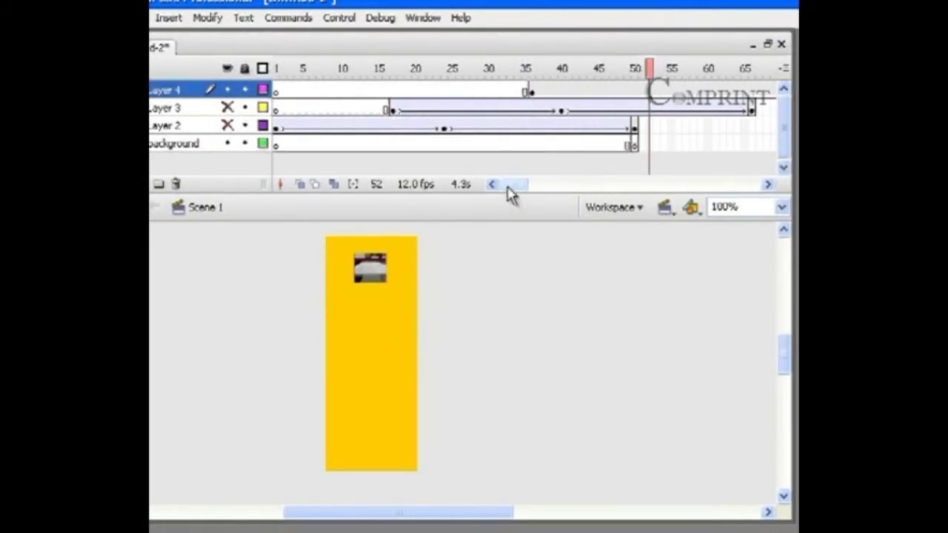
mouse_move(509, 185)
mouse_down()
mouse_move(535, 186)
mouse_move(524, 187)
mouse_up()
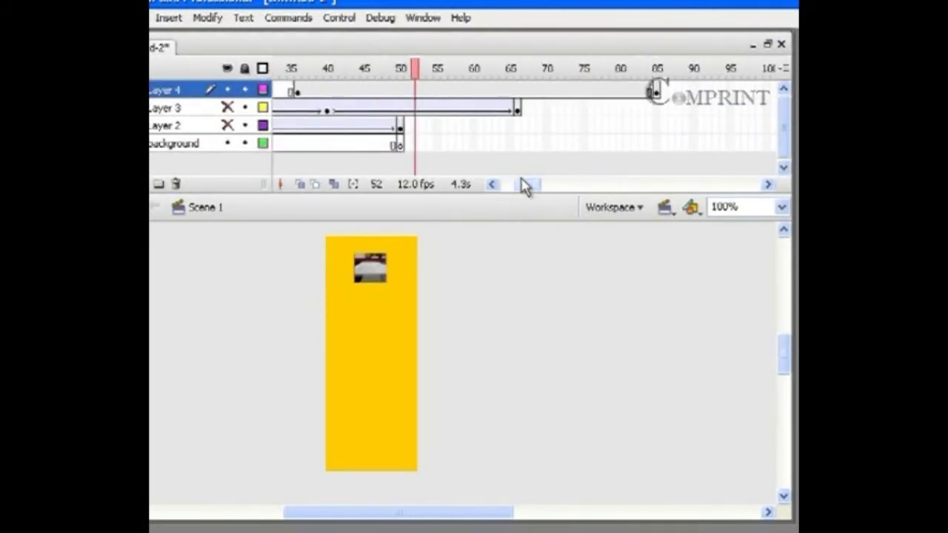
click(656, 90)
drag(402, 352, 406, 448)
- Add a keyframe at frame 63 and enlarge the photo to the banner's full width
click(497, 68)
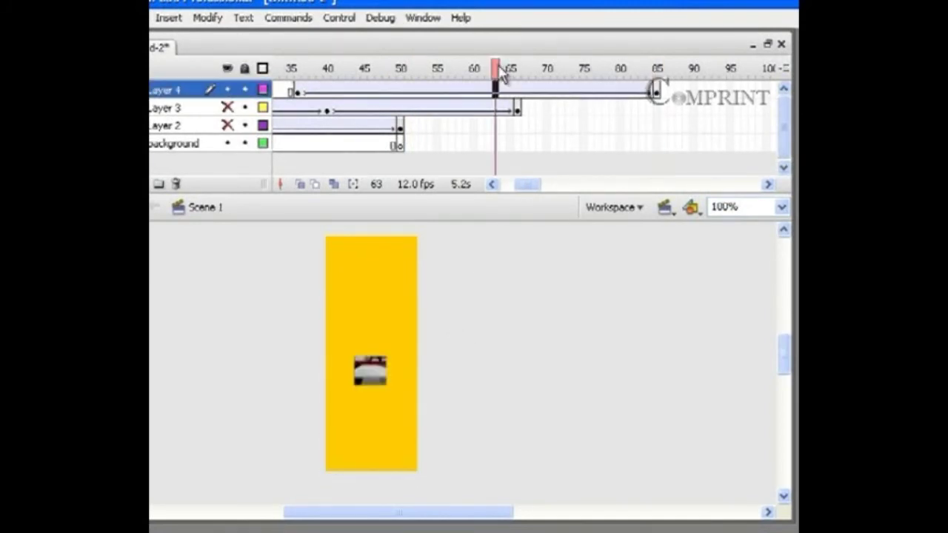
key(F6)
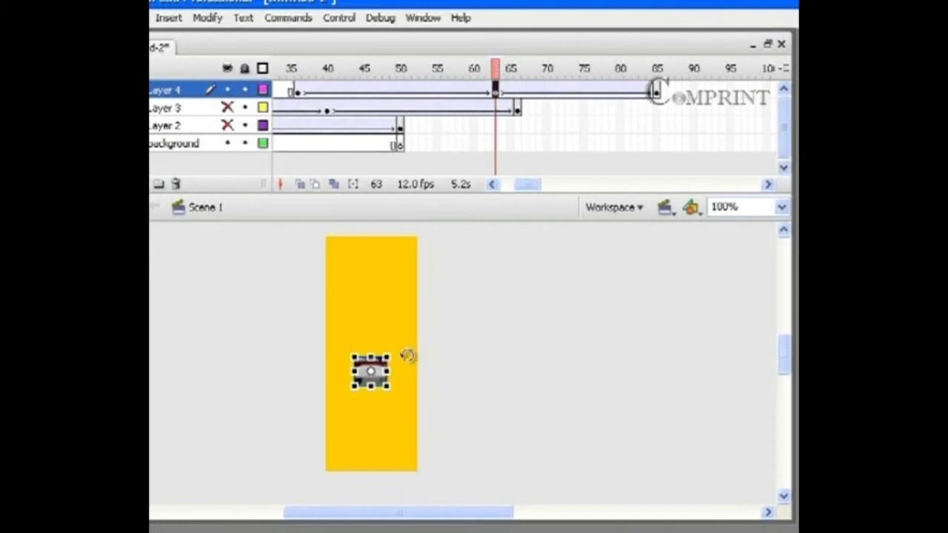
drag(389, 391, 413, 382)
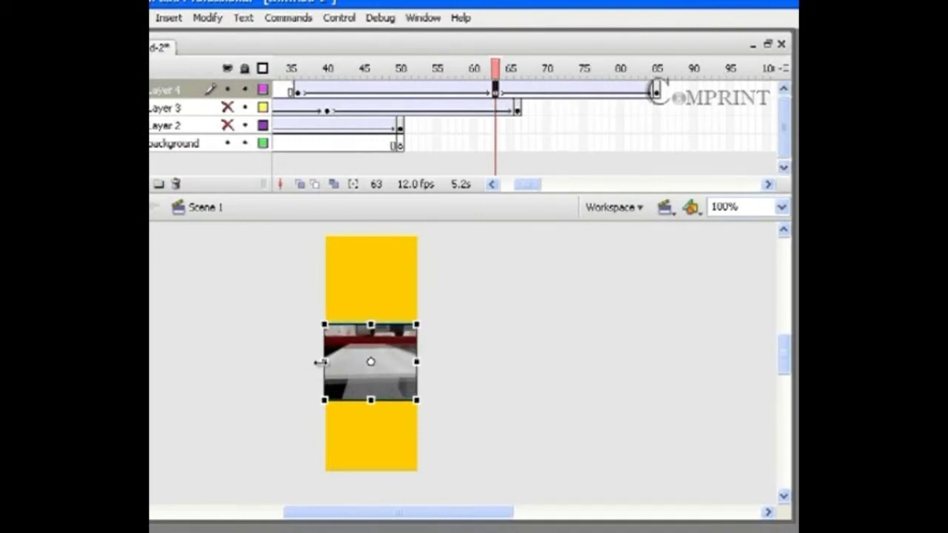
click(360, 276)
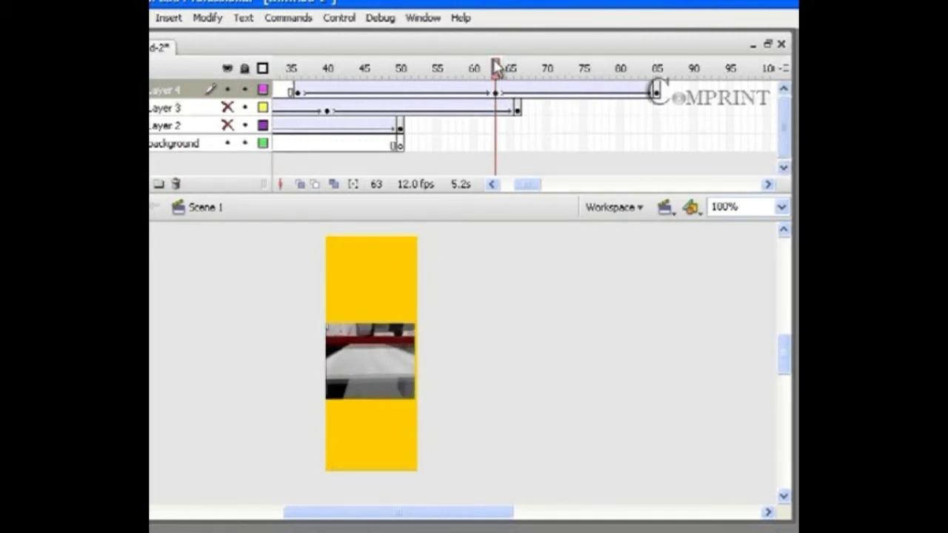
drag(495, 68, 276, 70)
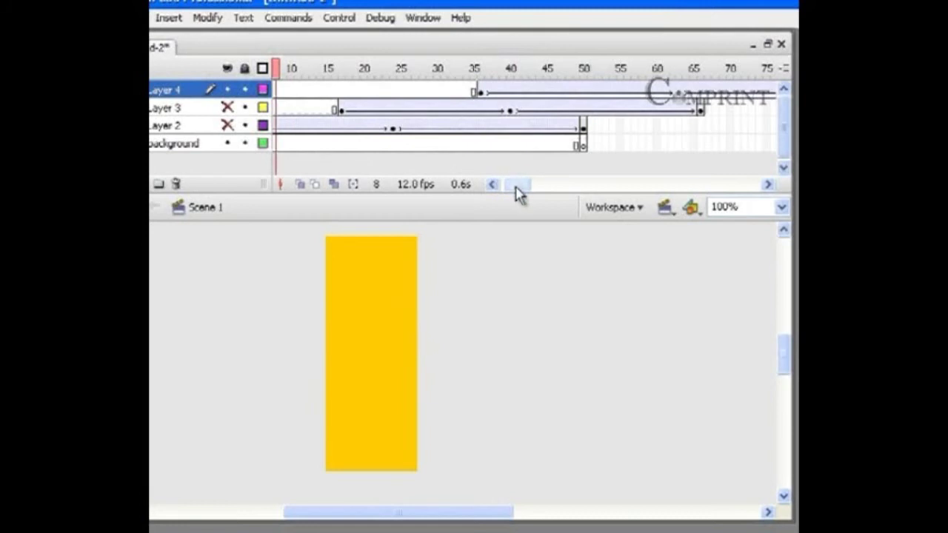
- Extend the Background layer's frames out to frame 85
mouse_move(519, 194)
mouse_down()
mouse_move(510, 197)
mouse_move(523, 200)
mouse_up()
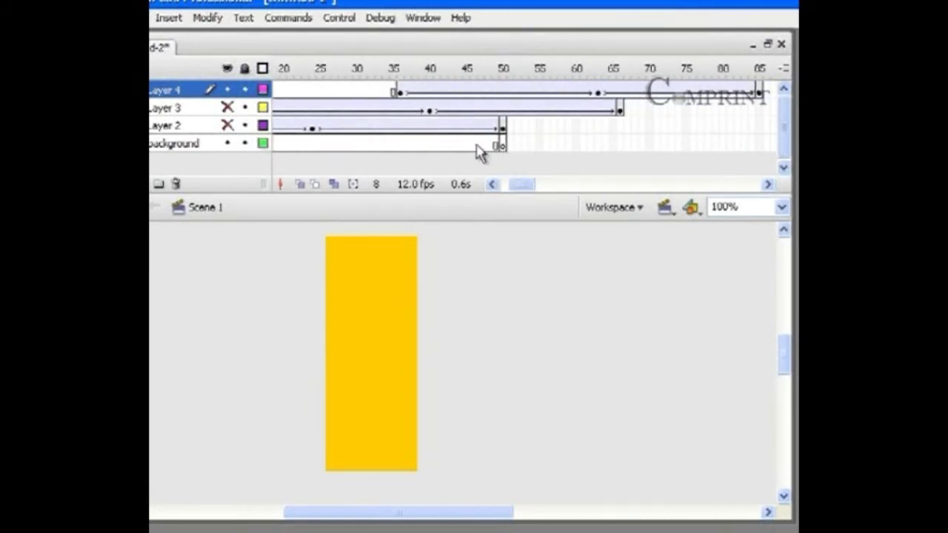
drag(477, 151, 759, 154)
click(506, 146)
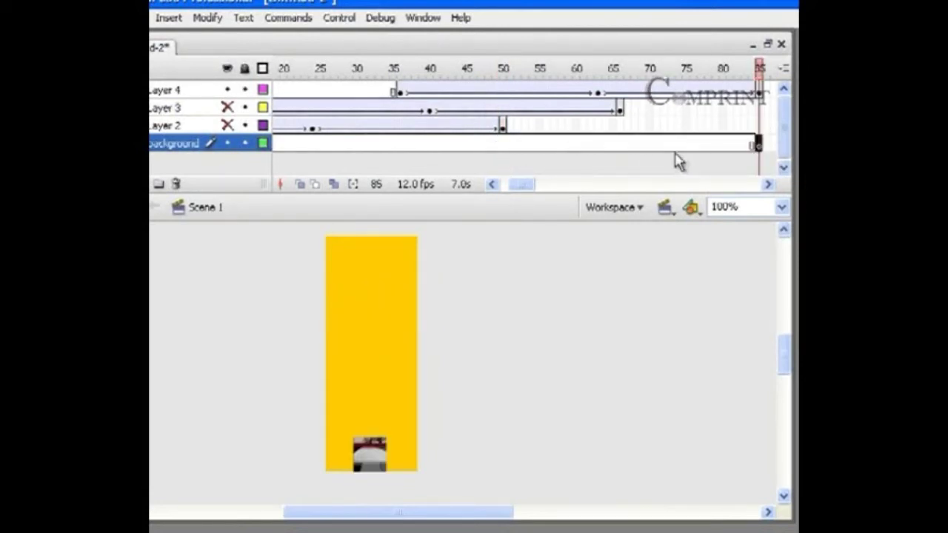
drag(526, 186, 514, 185)
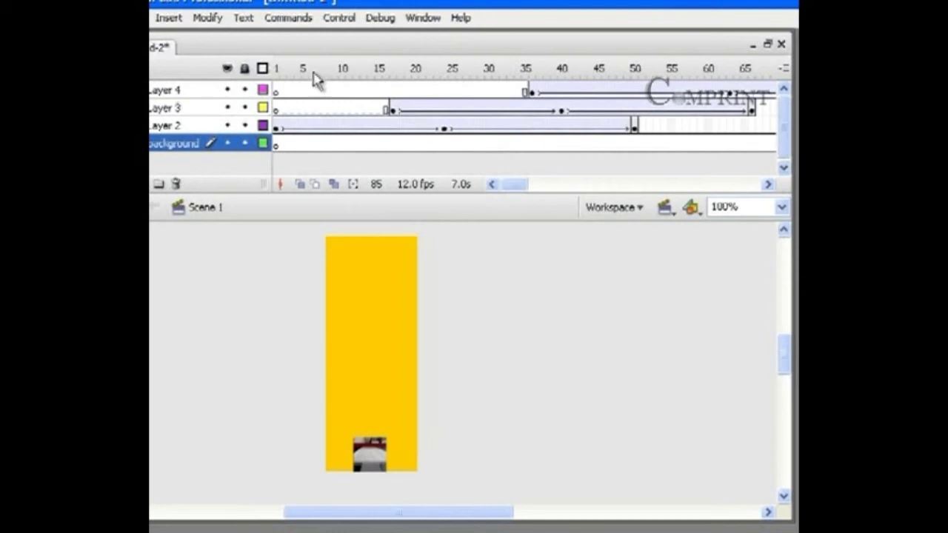
- Play the animation from frame 1 to preview it, then rewind to frame 1
click(276, 69)
key(Return)
click(276, 81)
key(Return)
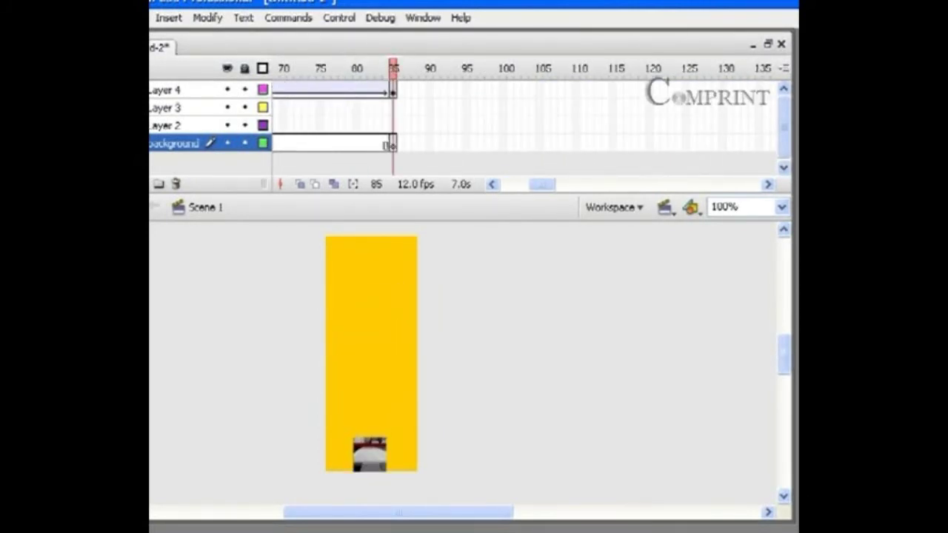
drag(551, 185, 522, 184)
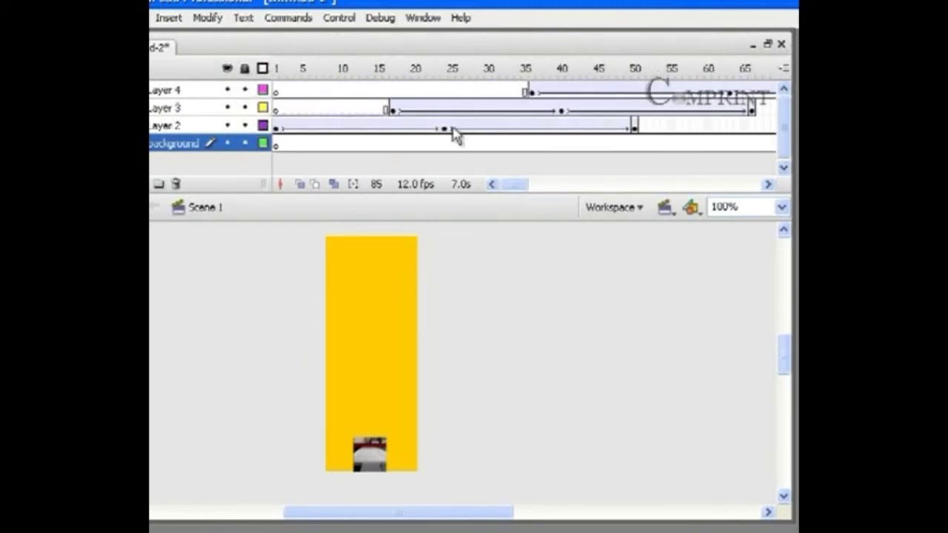
click(276, 69)
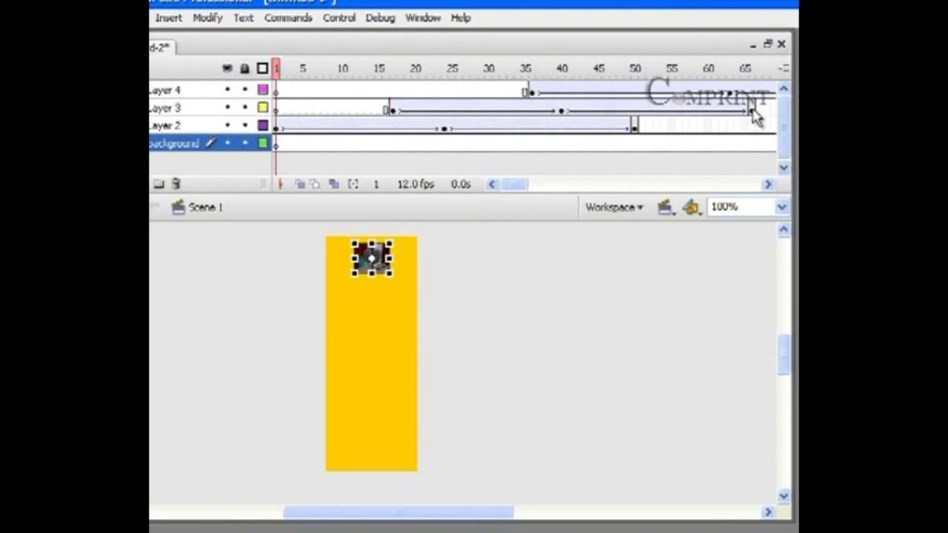
- Select Layer 3's and Layer 4's animation frame blocks and drag them later along the timeline
drag(755, 111, 482, 118)
drag(506, 190, 527, 185)
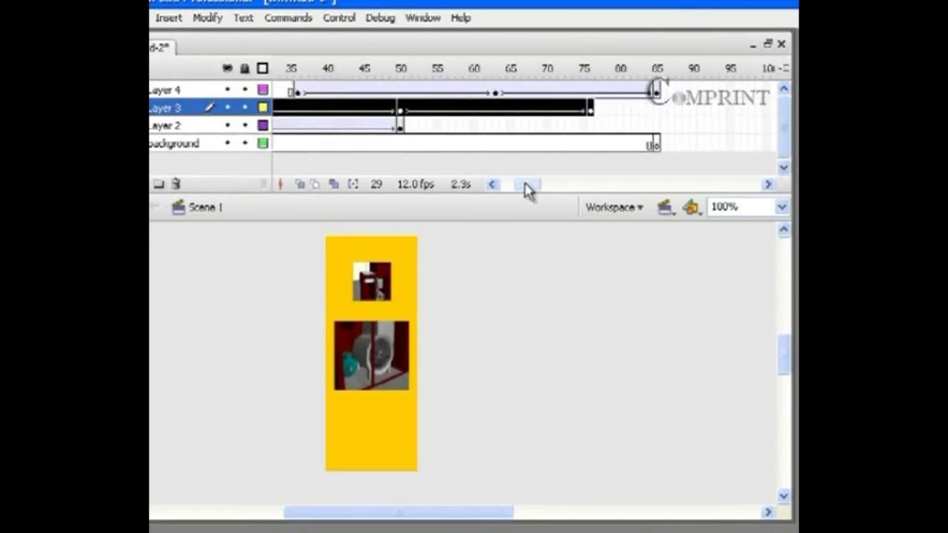
click(618, 90)
drag(619, 91, 297, 90)
drag(450, 101, 559, 100)
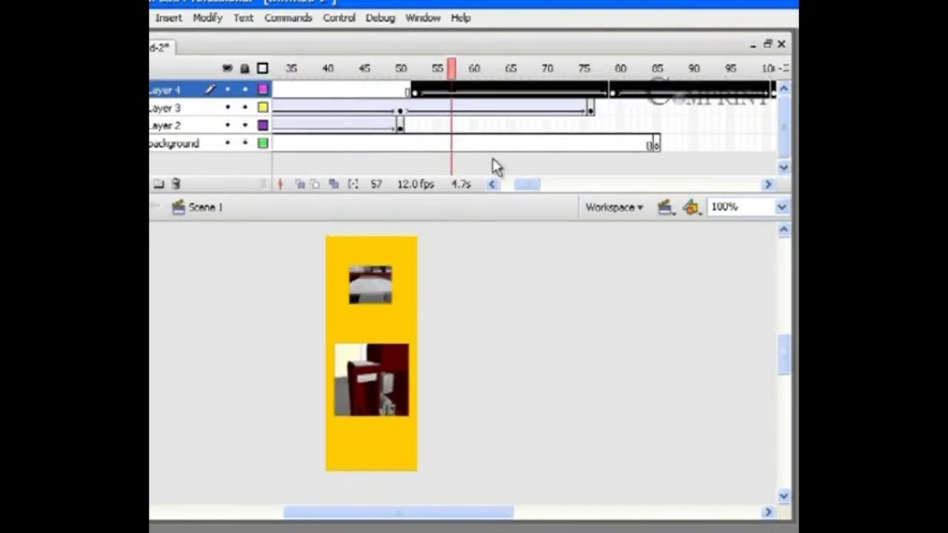
drag(525, 186, 497, 189)
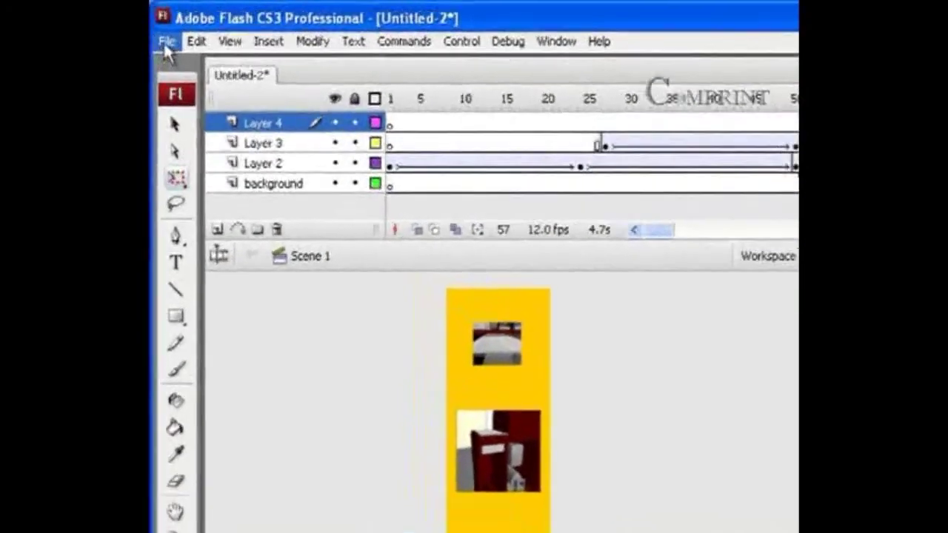
- Export the movie as 'image animation' into D:\custompaintbooth with the default Flash Player settings
click(165, 36)
mouse_move(260, 408)
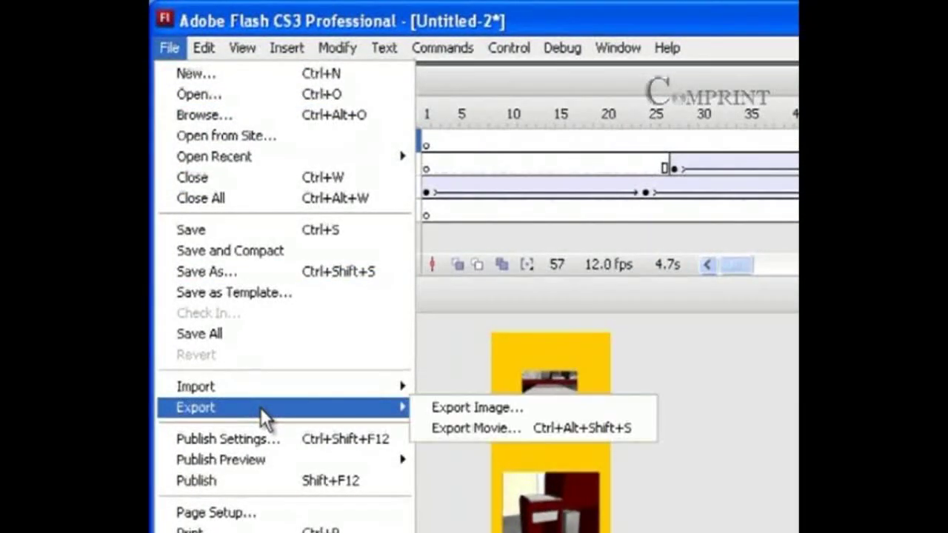
click(508, 428)
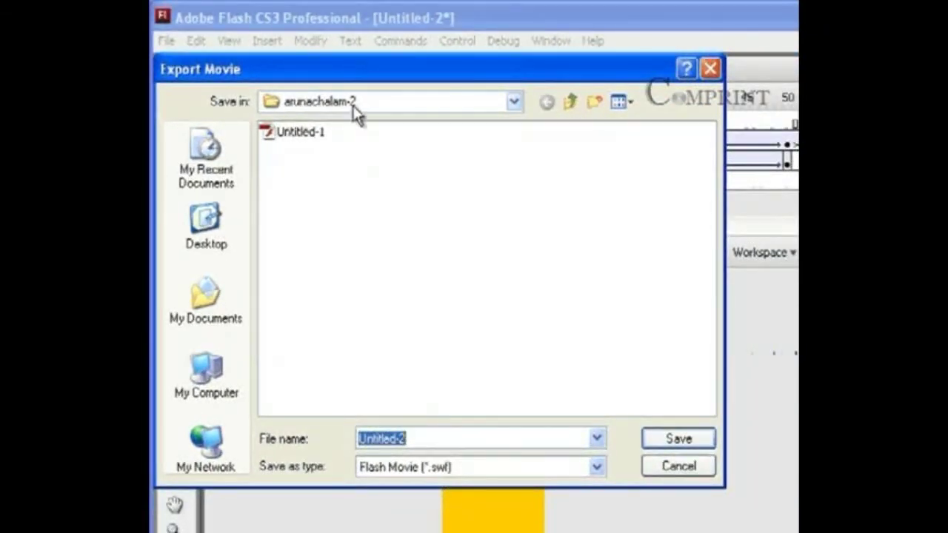
click(354, 106)
click(363, 222)
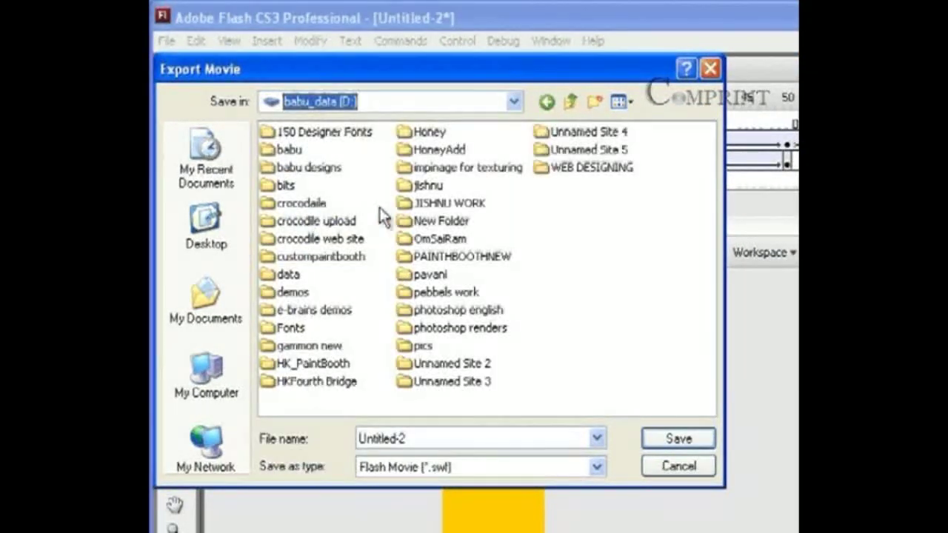
double_click(326, 256)
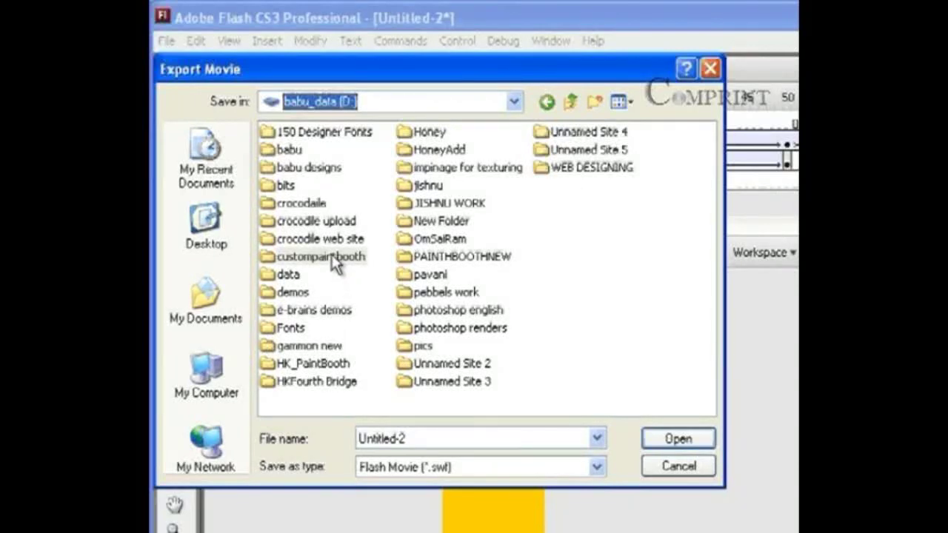
double_click(429, 440)
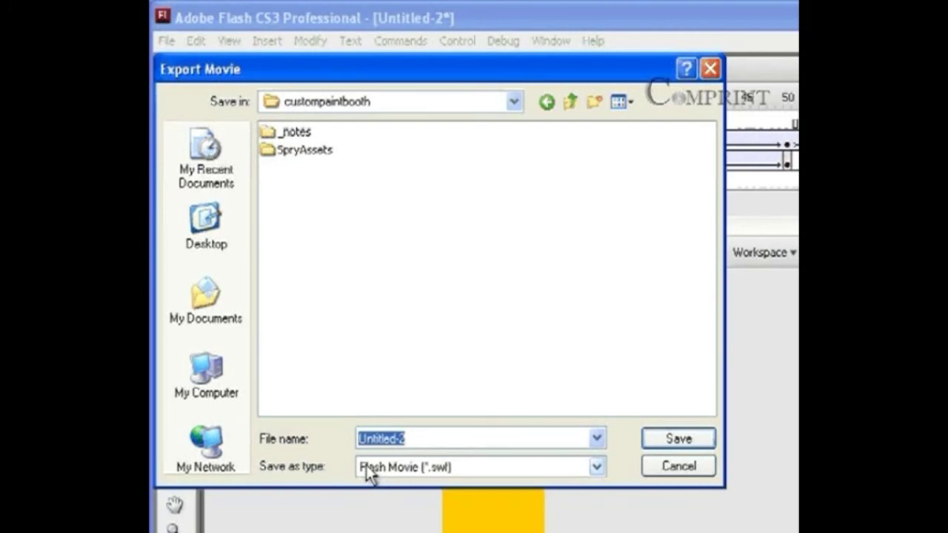
text(image anim)
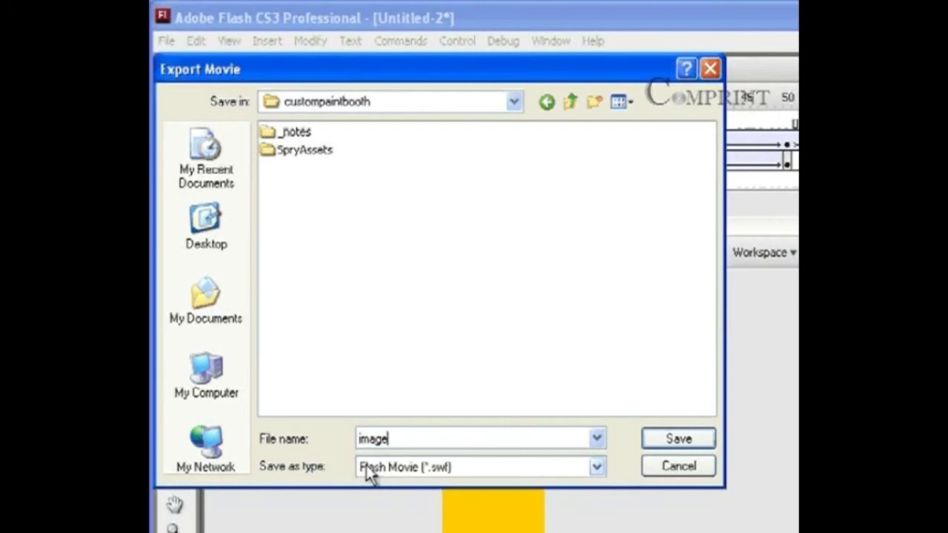
text(ation)
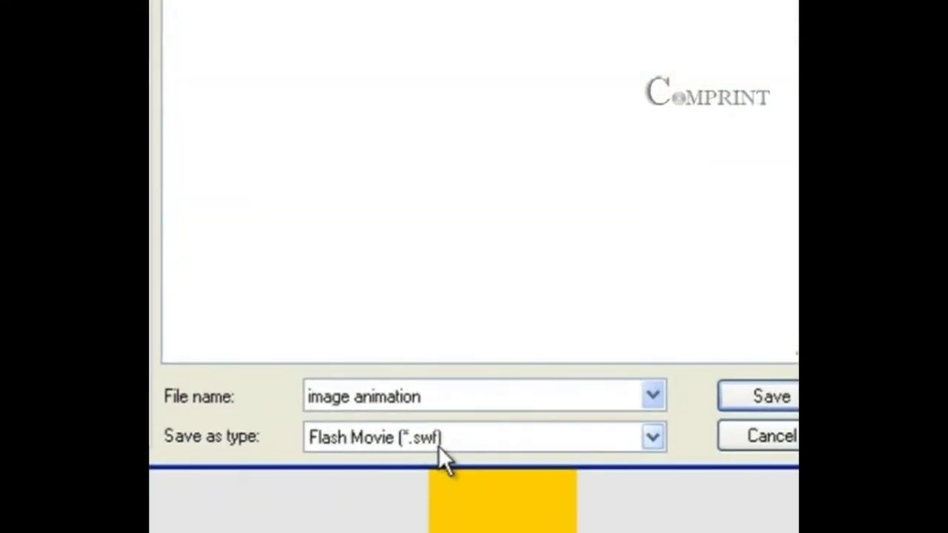
click(738, 400)
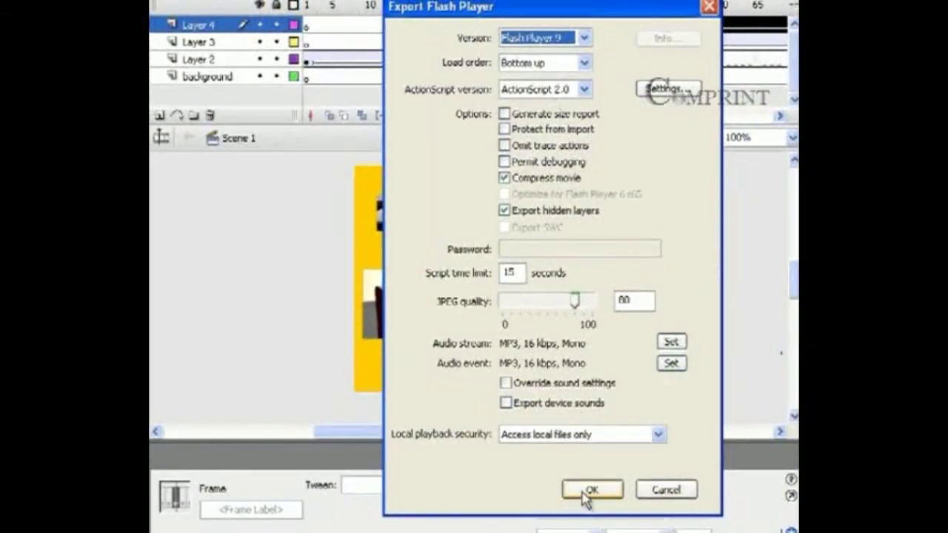
click(590, 490)
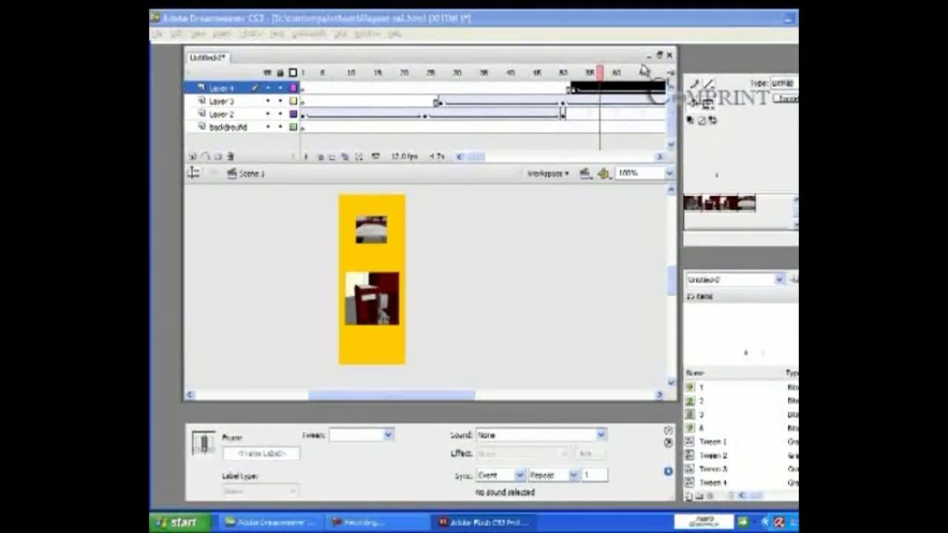
- Insert 'image animation.swf' as a Flash object in layout-tel.html's left cell below the links
click(647, 55)
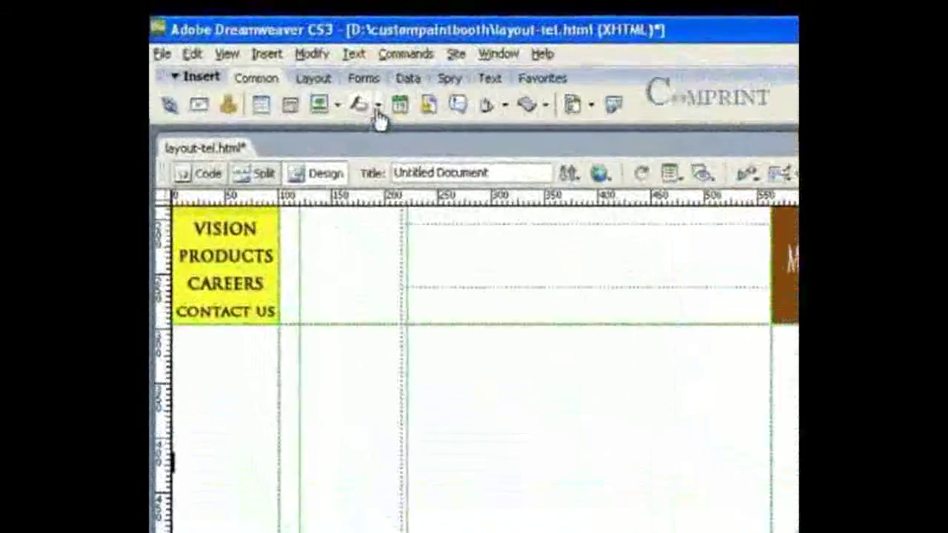
click(377, 107)
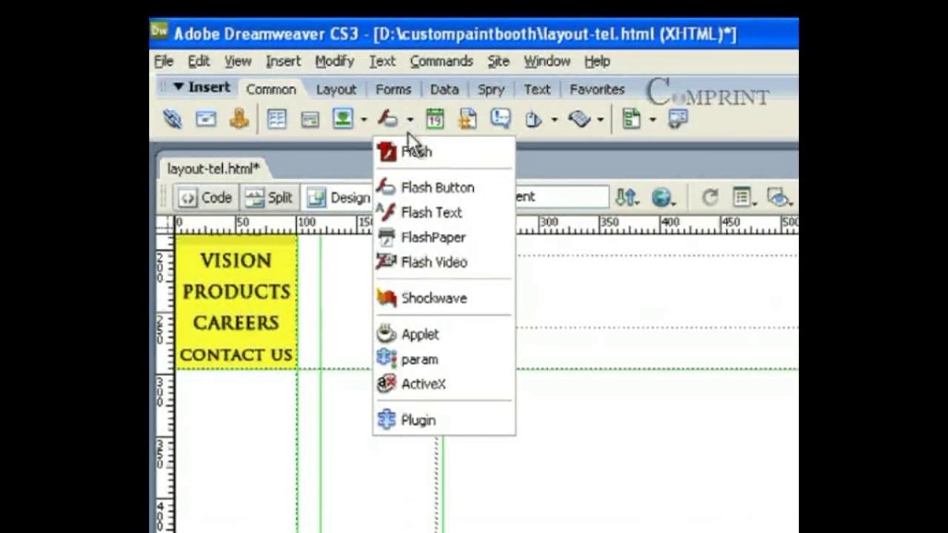
click(411, 162)
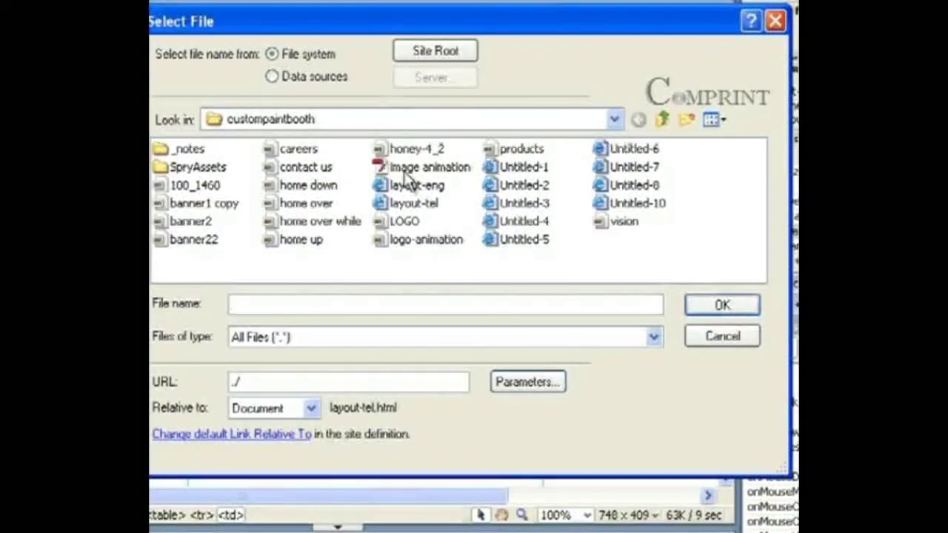
click(404, 172)
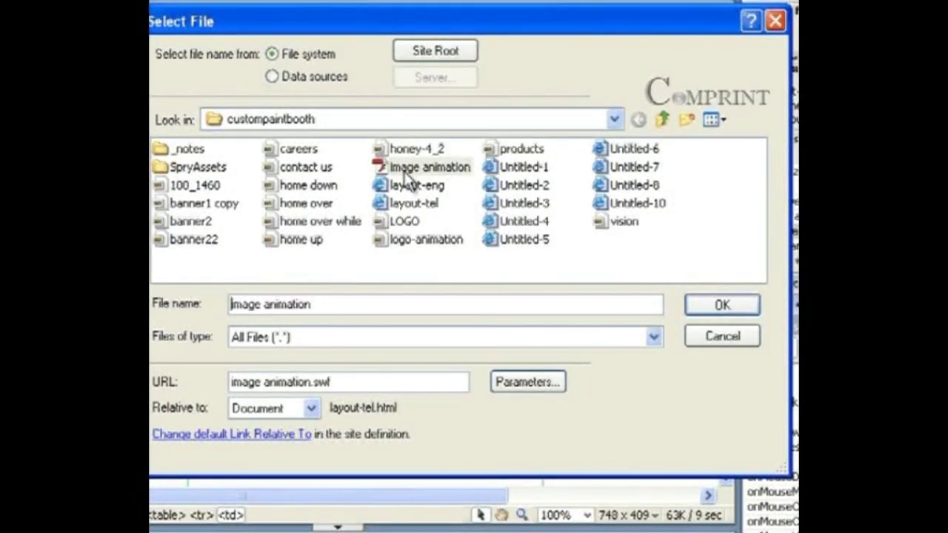
click(403, 171)
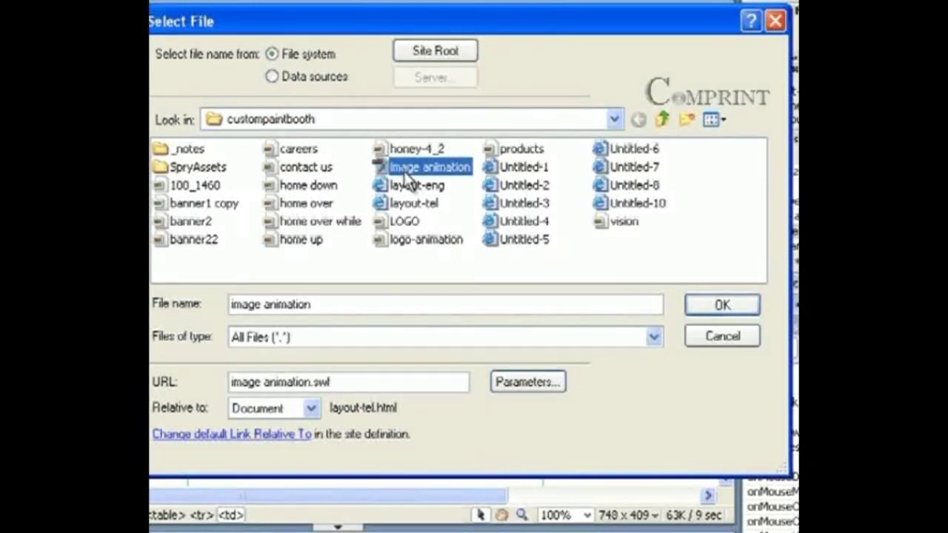
click(723, 306)
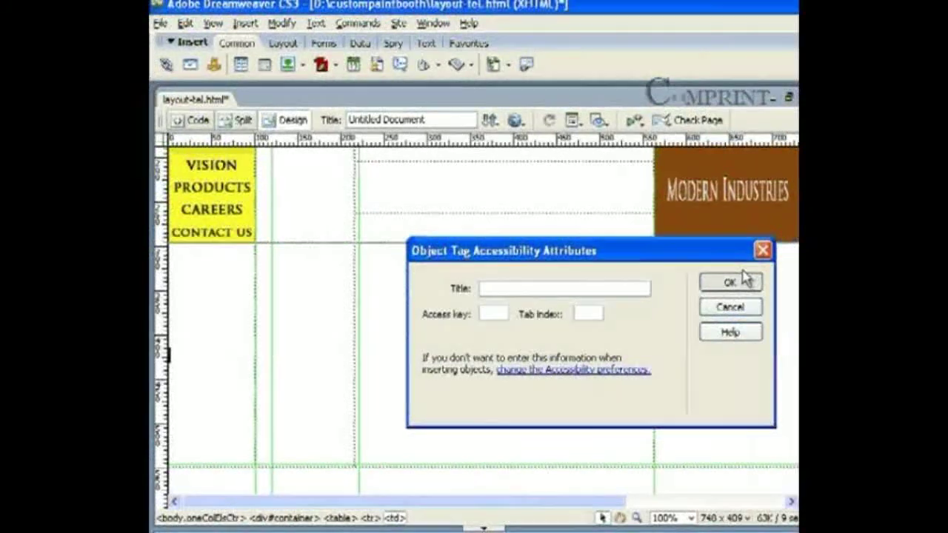
click(741, 280)
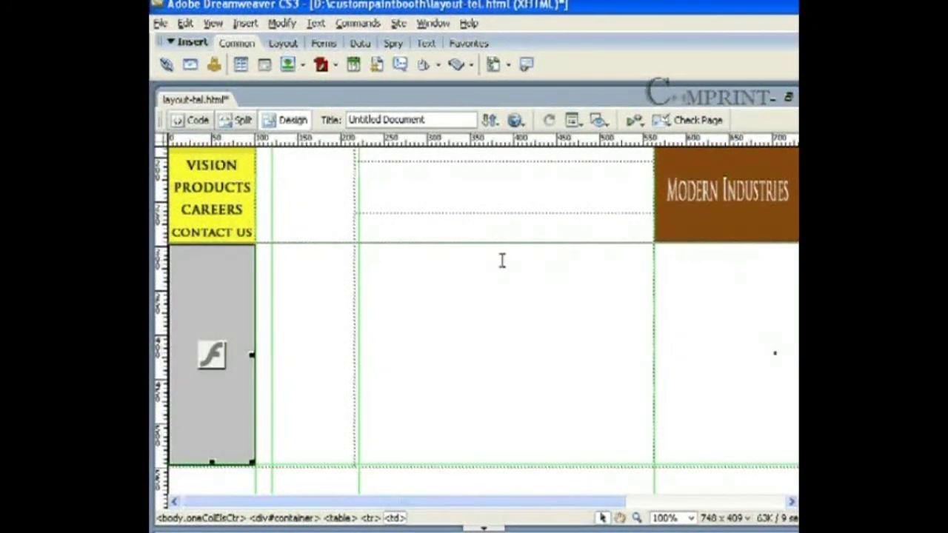
- Preview layout-tel.html in Internet Explorer, saving it and copying AC_RunActiveContent.js
key(Right)
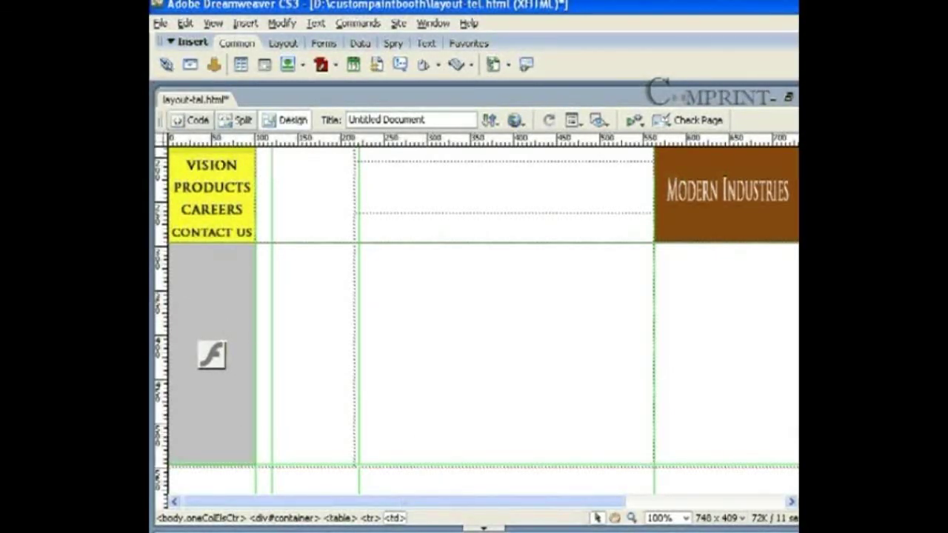
click(516, 122)
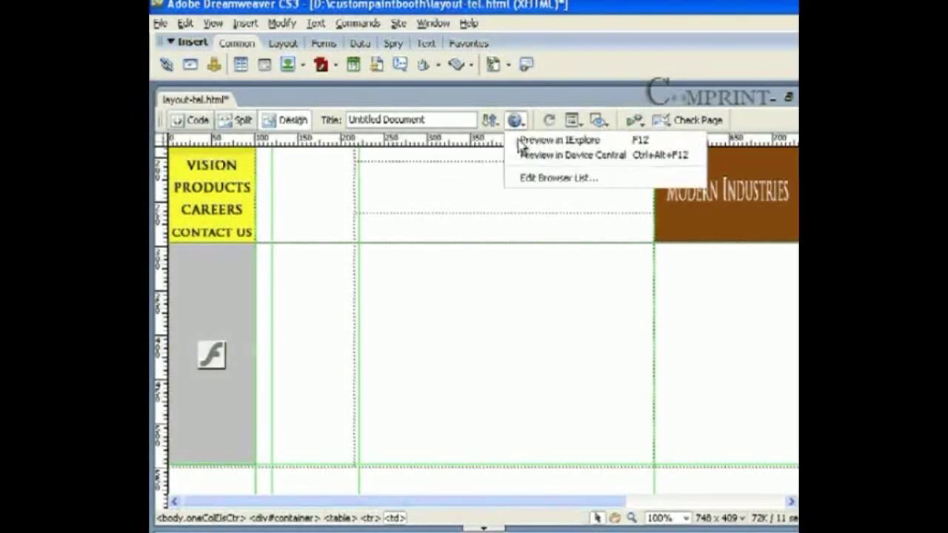
click(531, 161)
click(541, 361)
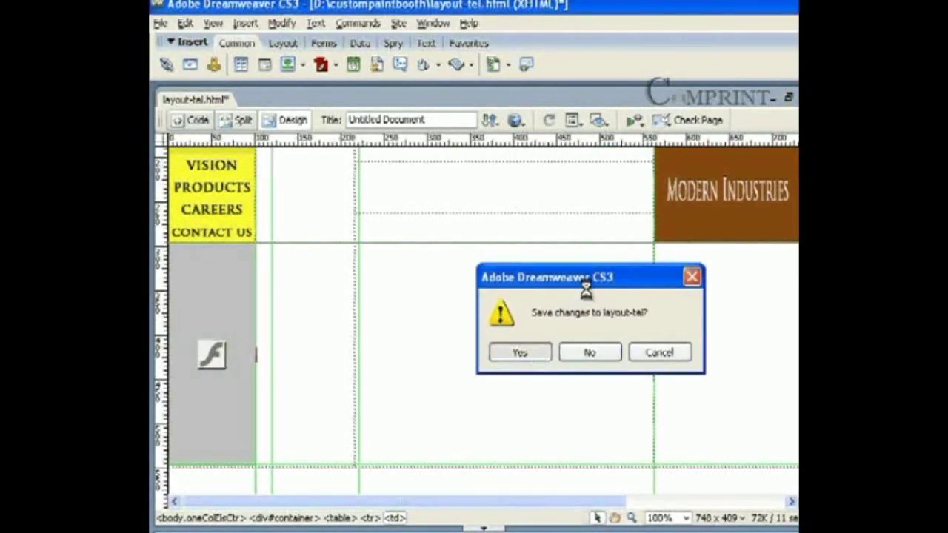
click(765, 437)
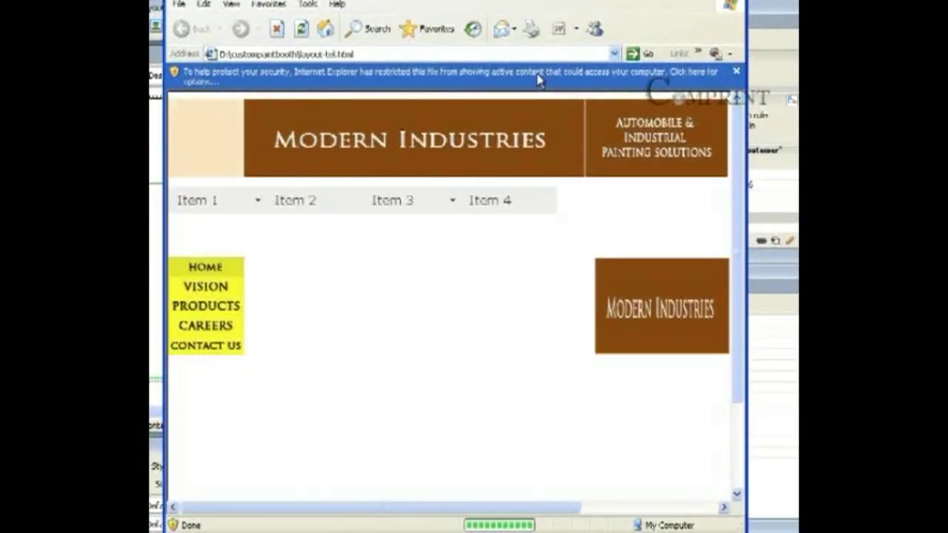
- Allow the blocked active content, scroll to the playing banner, and close Internet Explorer
click(544, 77)
click(551, 84)
click(393, 310)
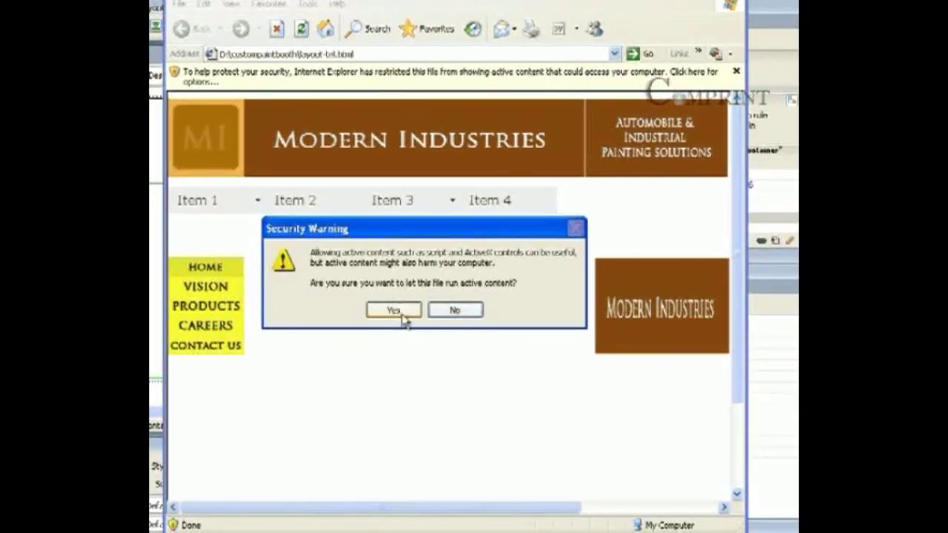
scroll(741, 282, down, 2)
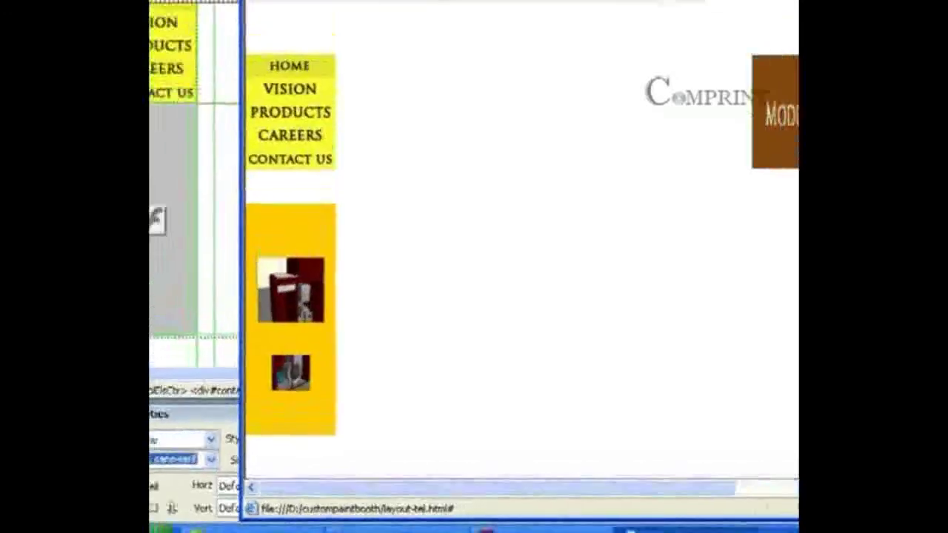
key(alt+F4)
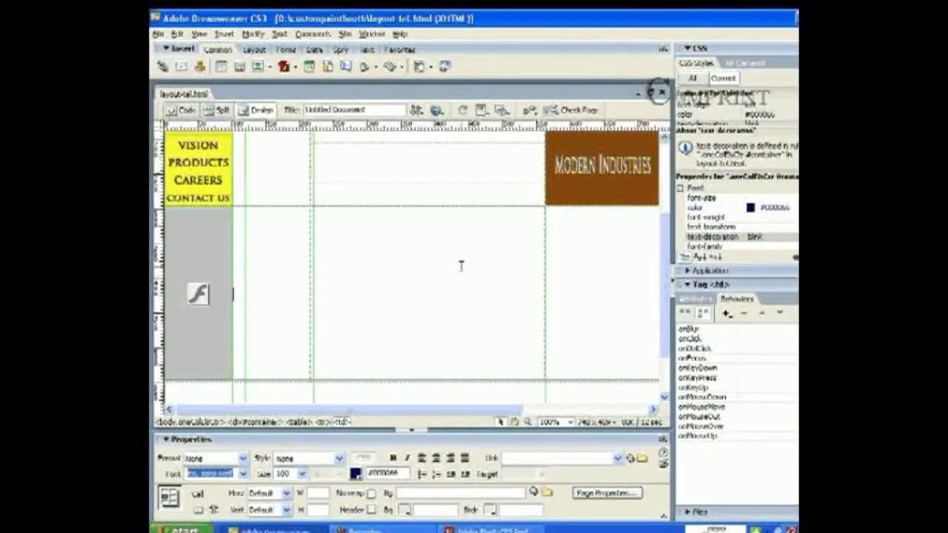